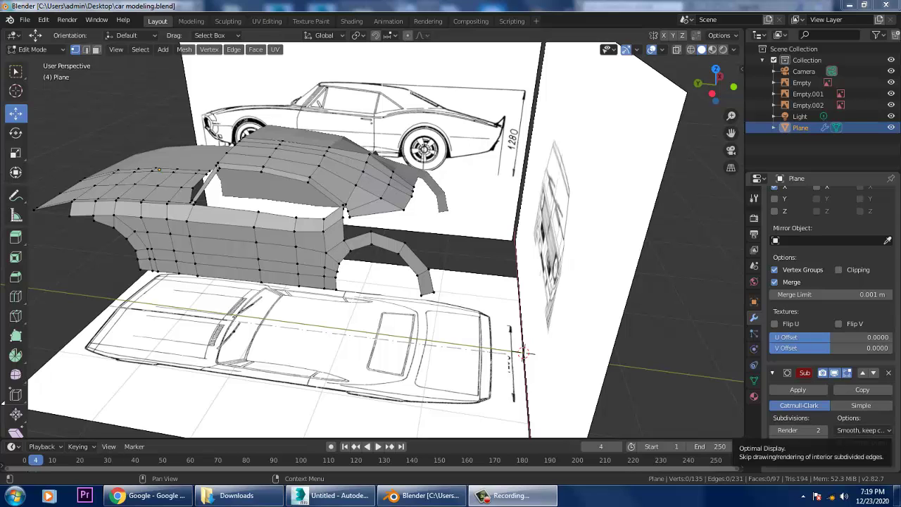
# In top view, merge the side body's upper rear corner vertex with the adjacent roof pillar vertex at their center.
pyautogui.moveTo(423, 282); pyautogui.dragTo(275, 264, button='middle')
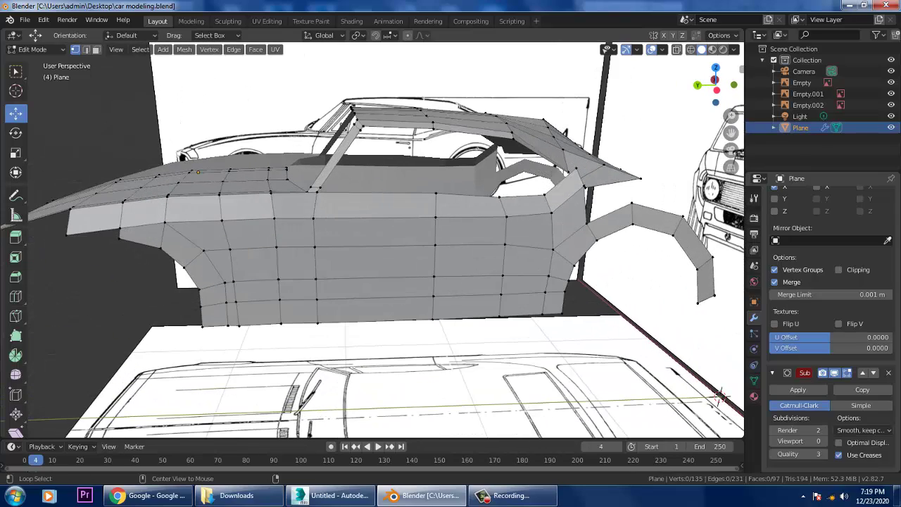
pyautogui.moveTo(274, 264); pyautogui.dragTo(226, 258, button='middle')
pyautogui.press('KP_1')
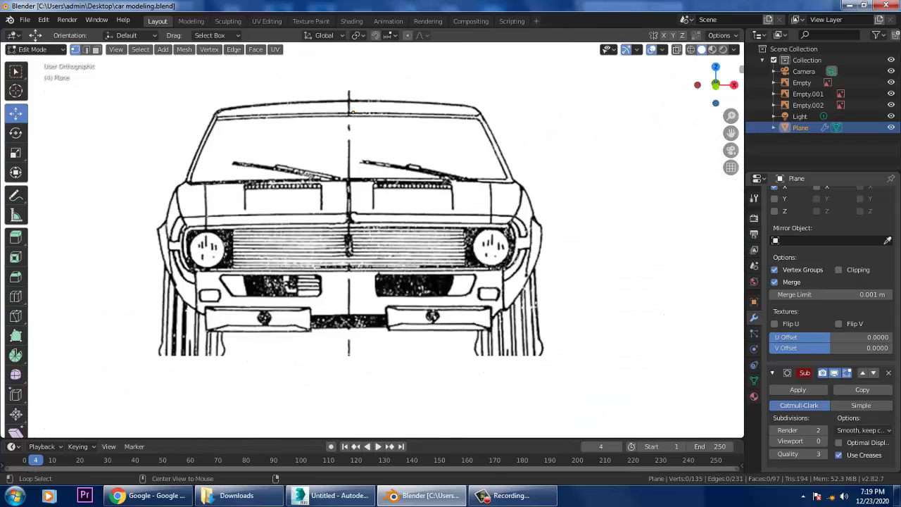
pyautogui.press('KP_7')
pyautogui.keyDown('shift'); pyautogui.moveTo(366, 295); pyautogui.dragTo(366, 141, button='middle'); pyautogui.keyUp('shift')
pyautogui.scroll(6, 366, 239)
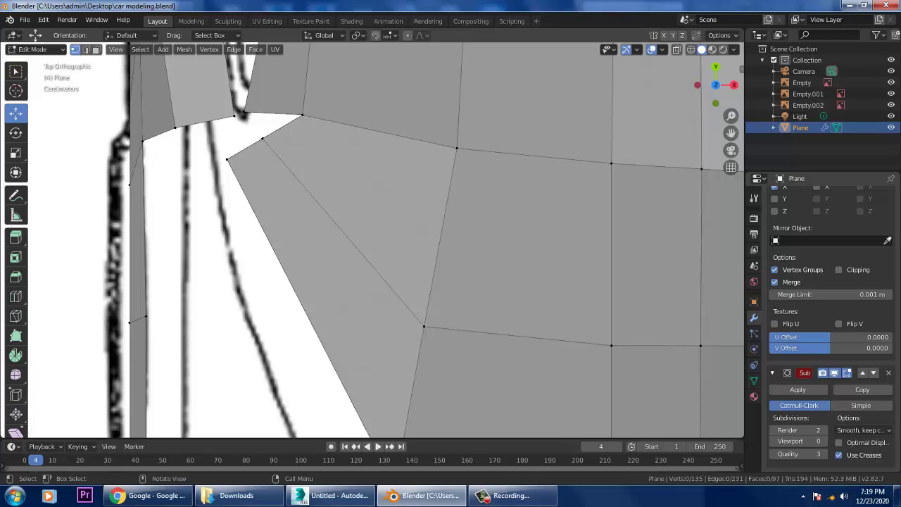
pyautogui.press('w')
pyautogui.moveTo(211, 127); pyautogui.dragTo(276, 169)
pyautogui.rightClick(201, 118)
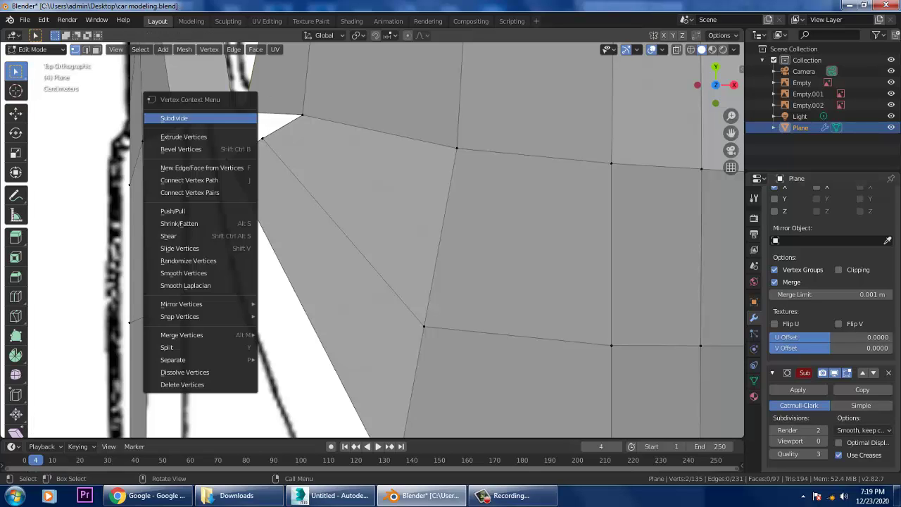
pyautogui.moveTo(182, 334)
pyautogui.click(282, 334)
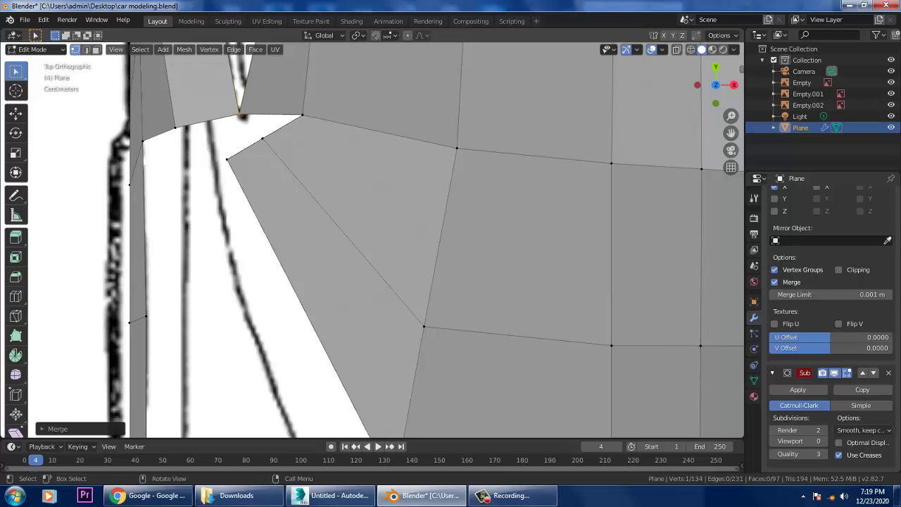
# Reposition the merged corner vertex and the two free side vertices of the rear pillar to follow the top blueprint.
pyautogui.click(16, 112)
pyautogui.moveTo(239, 113)
pyautogui.mouseDown()
pyautogui.moveTo(250, 107)
pyautogui.moveTo(245, 115)
pyautogui.mouseUp()
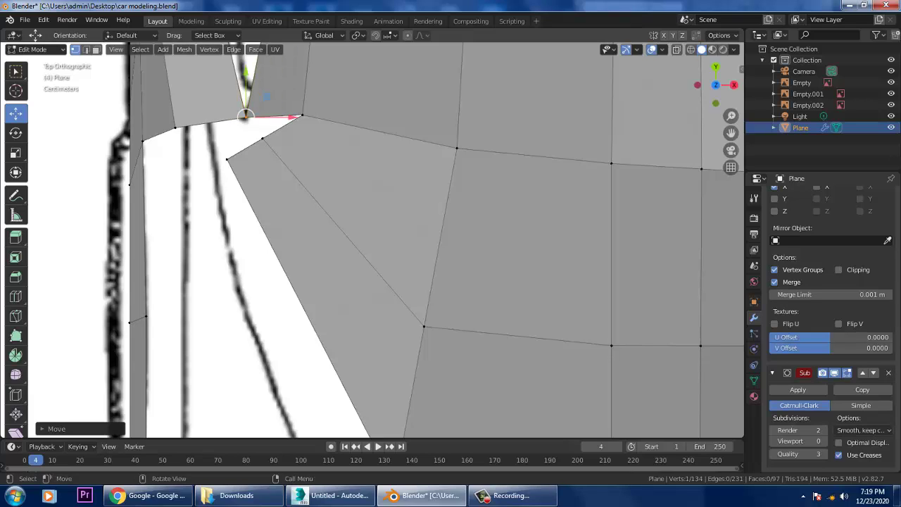
pyautogui.click(227, 159)
pyautogui.moveTo(227, 159); pyautogui.dragTo(212, 170)
pyautogui.click(262, 138)
pyautogui.moveTo(262, 138); pyautogui.dragTo(242, 120)
pyautogui.scroll(-3, 242, 120)
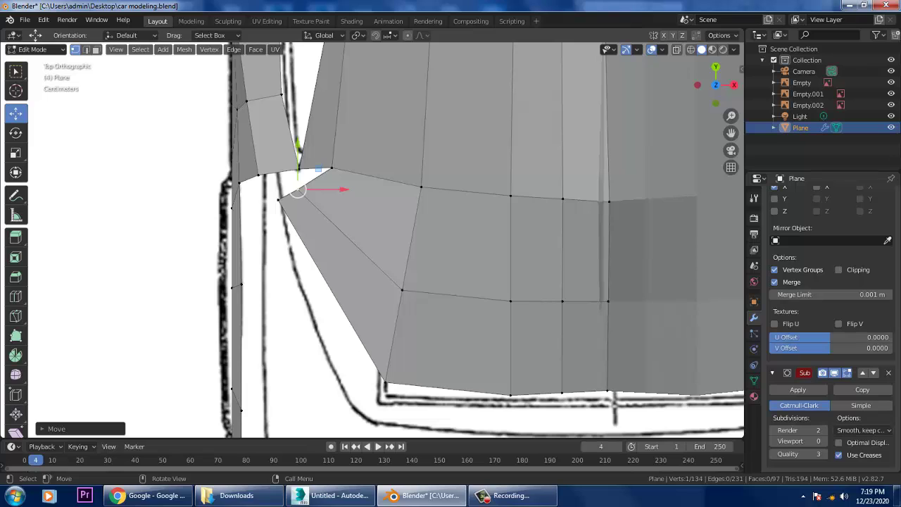
# Move the roof's rear corner vertex and the three rear-edge vertices backward to the blueprint's rear window line.
pyautogui.keyDown('shift'); pyautogui.moveTo(299, 189); pyautogui.dragTo(299, 98, button='middle'); pyautogui.keyUp('shift')
pyautogui.click(385, 293)
pyautogui.moveTo(385, 293); pyautogui.dragTo(381, 319)
pyautogui.moveTo(473, 289); pyautogui.dragTo(664, 330)
pyautogui.moveTo(559, 302); pyautogui.dragTo(561, 336)
pyautogui.scroll(-2, 561, 336)
pyautogui.keyDown('shift'); pyautogui.moveTo(561, 336); pyautogui.dragTo(624, 377, button='middle'); pyautogui.keyUp('shift')
pyautogui.scroll(1, 589, 338)
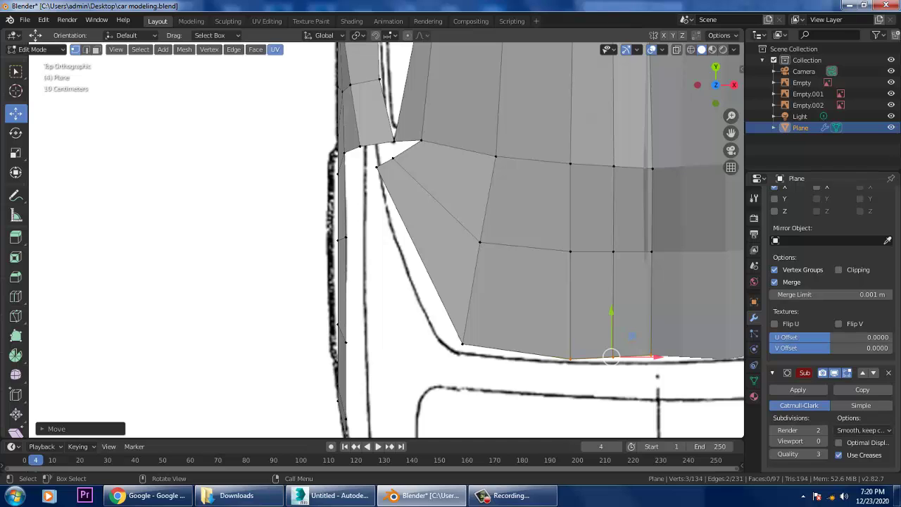
# Add a centered loop cut along the upper strip of the side body.
pyautogui.hotkey('ctrl', 'r')
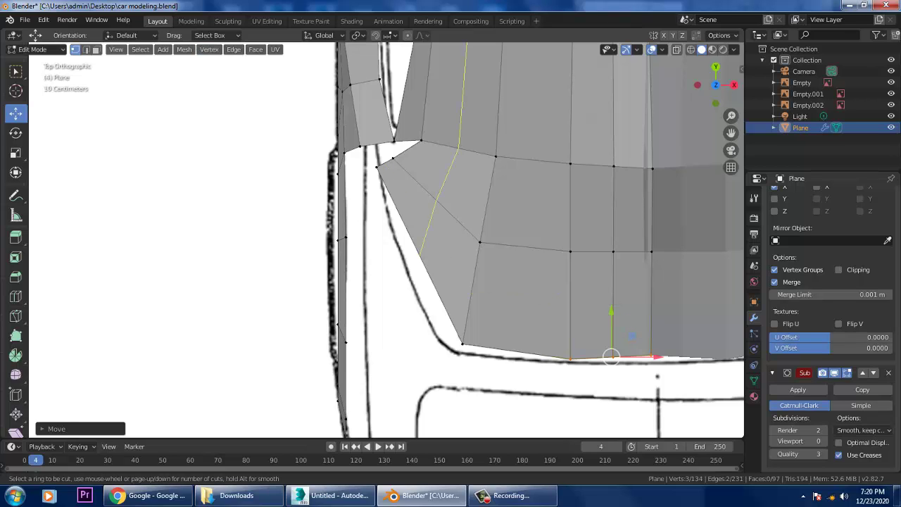
pyautogui.click(376, 143)
pyautogui.rightClick(376, 143)
# Try to merge the loop cut's rear end vertex with the rear pillar's side vertex, and undo the merge.
pyautogui.keyDown('shift'); pyautogui.moveTo(373, 240); pyautogui.dragTo(620, 353, button='middle'); pyautogui.keyUp('shift')
pyautogui.scroll(-3, 394, 254)
pyautogui.scroll(2, 620, 352)
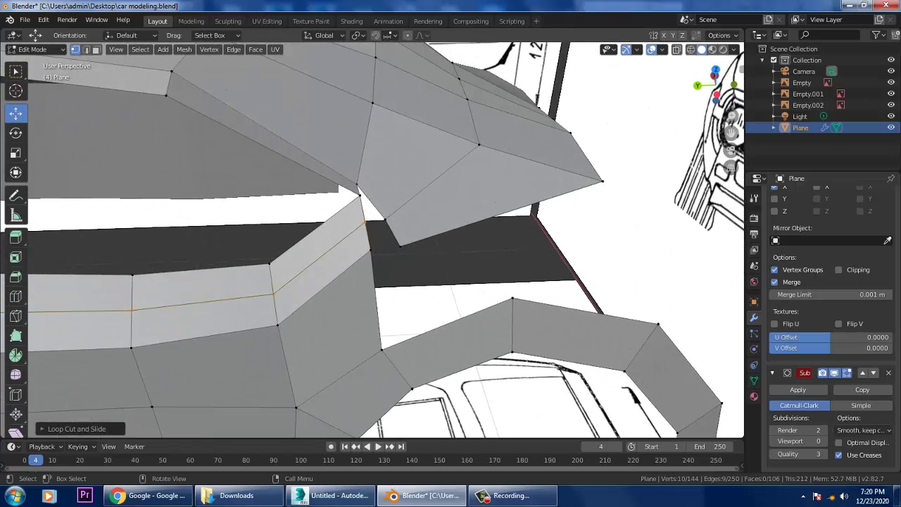
pyautogui.click(365, 222)
pyautogui.keyDown('shift'); pyautogui.click(357, 188); pyautogui.keyUp('shift')
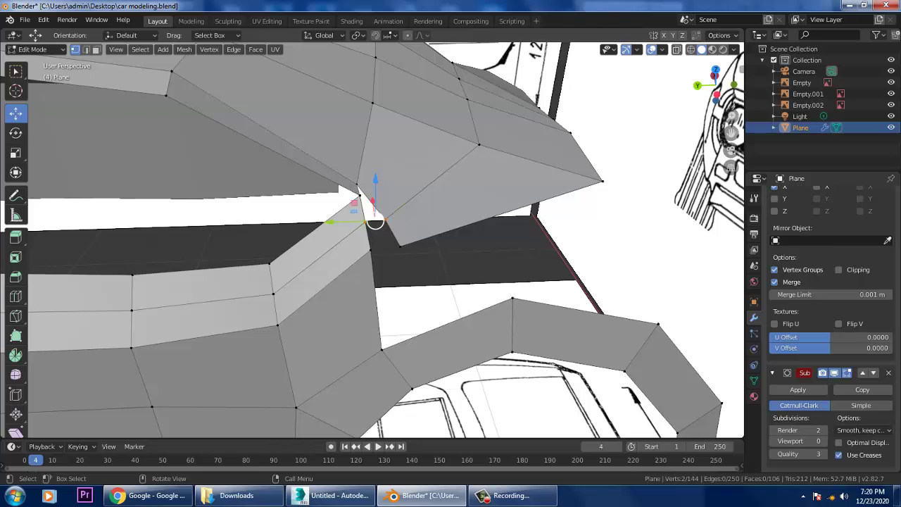
pyautogui.rightClick(352, 298)
pyautogui.moveTo(373, 260)
pyautogui.click(433, 260)
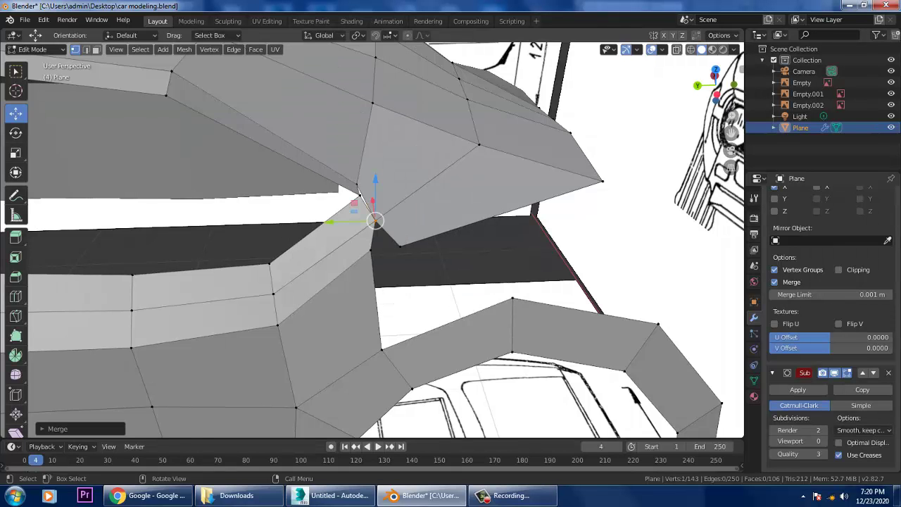
pyautogui.moveTo(433, 260); pyautogui.dragTo(384, 224, button='middle')
pyautogui.hotkey('ctrl', 'z')
pyautogui.hotkey('ctrl', 'z')
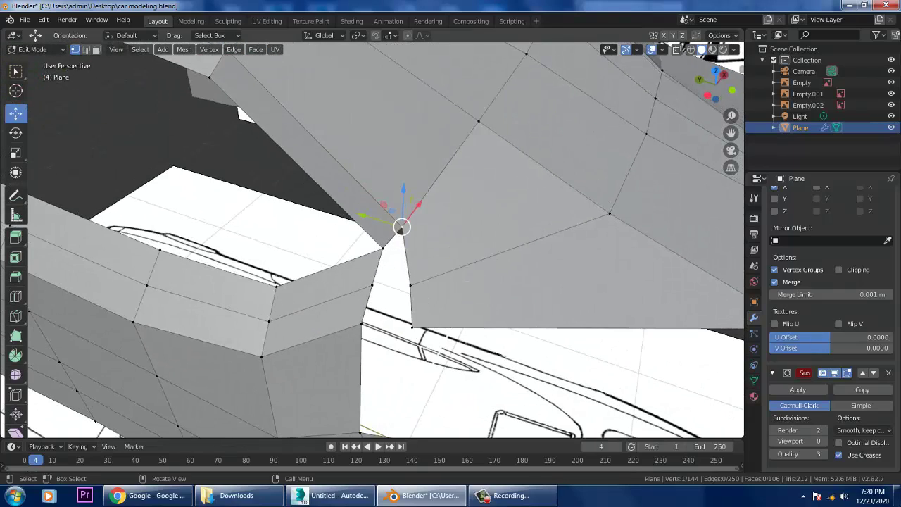
# Move the roof pillar's corner vertex slightly and merge it at center with the loop cut's rear end vertex.
pyautogui.press('g')
pyautogui.click(412, 247)
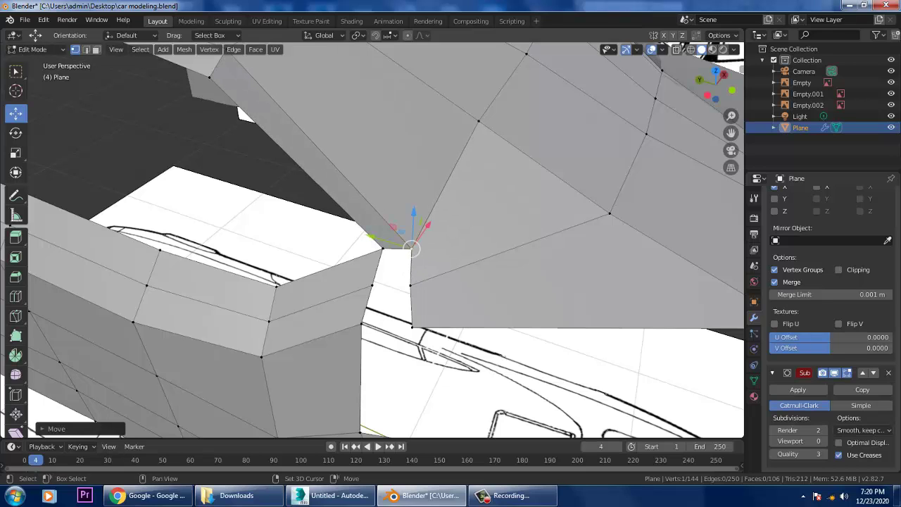
pyautogui.keyDown('shift'); pyautogui.click(384, 248); pyautogui.keyUp('shift')
pyautogui.rightClick(366, 287)
pyautogui.moveTo(352, 286)
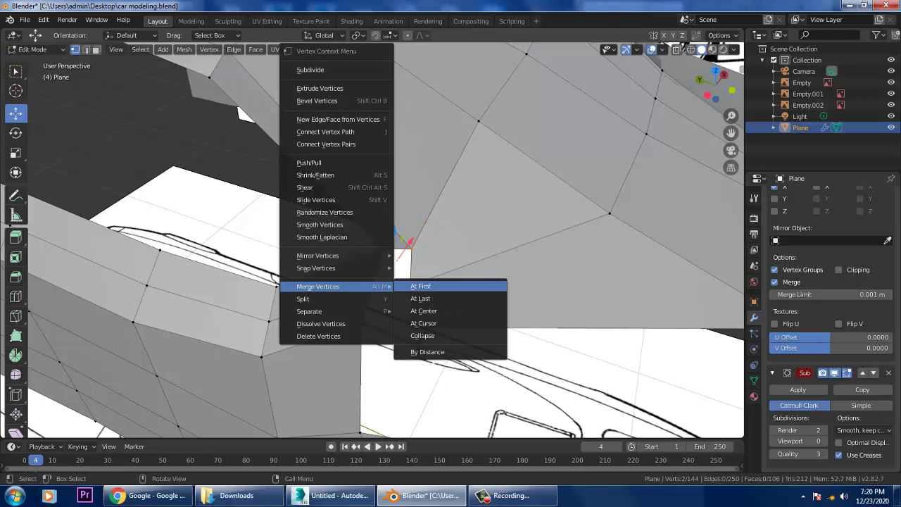
pyautogui.click(423, 310)
# Shift the upper strip's lower rear vertex in top view and merge it at center with the neighboring rear pillar vertex.
pyautogui.moveTo(423, 310); pyautogui.dragTo(366, 274, button='middle')
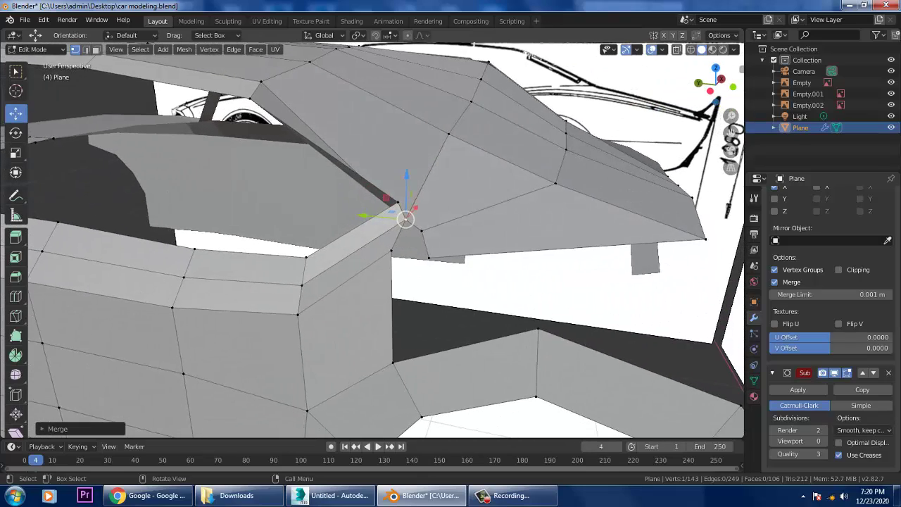
pyautogui.scroll(-3, 372, 240)
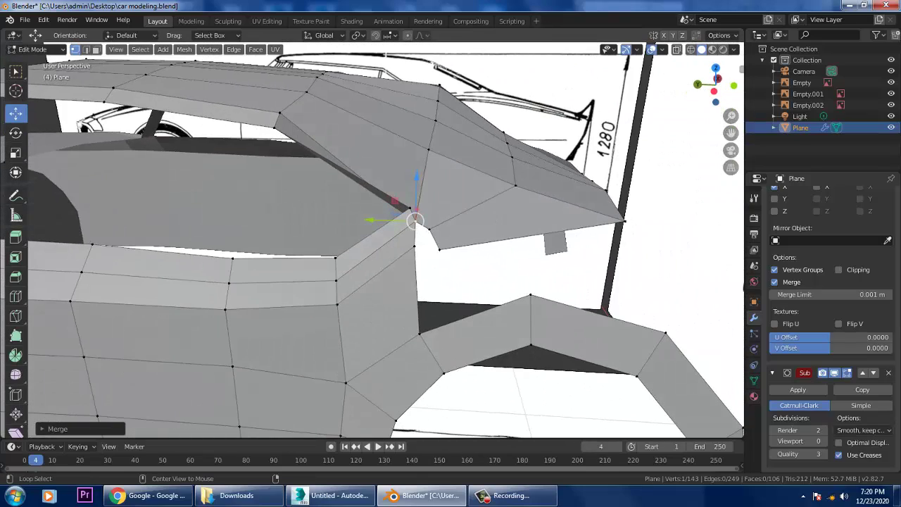
pyautogui.press('KP_7')
pyautogui.moveTo(312, 283); pyautogui.dragTo(280, 283)
pyautogui.scroll(4, 279, 339)
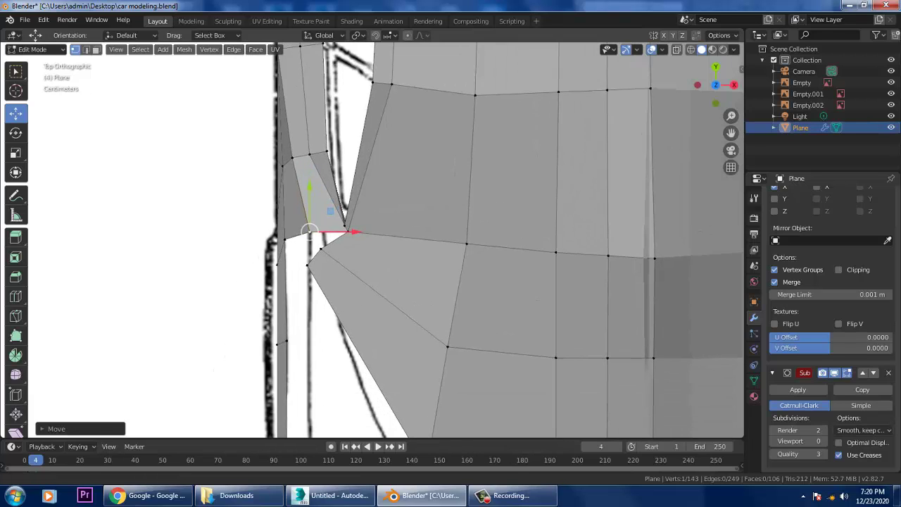
pyautogui.keyDown('shift'); pyautogui.click(298, 252); pyautogui.keyUp('shift')
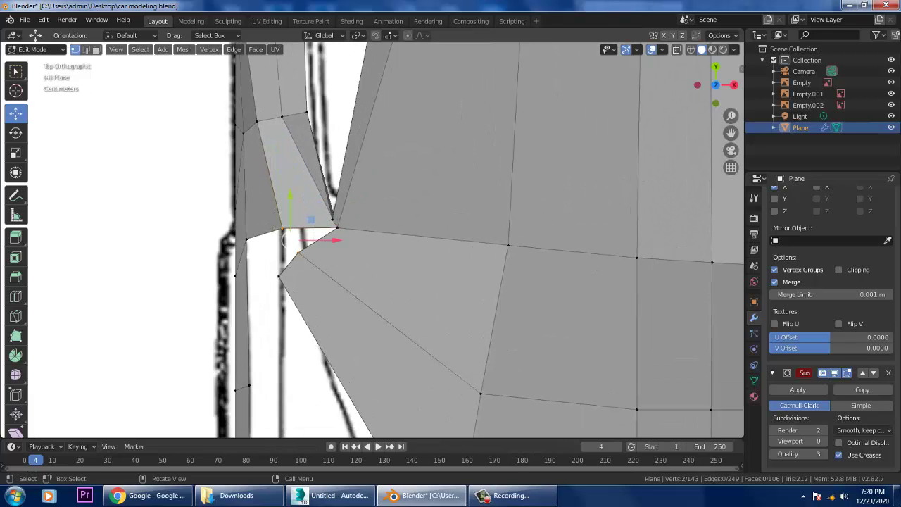
pyautogui.rightClick(298, 253)
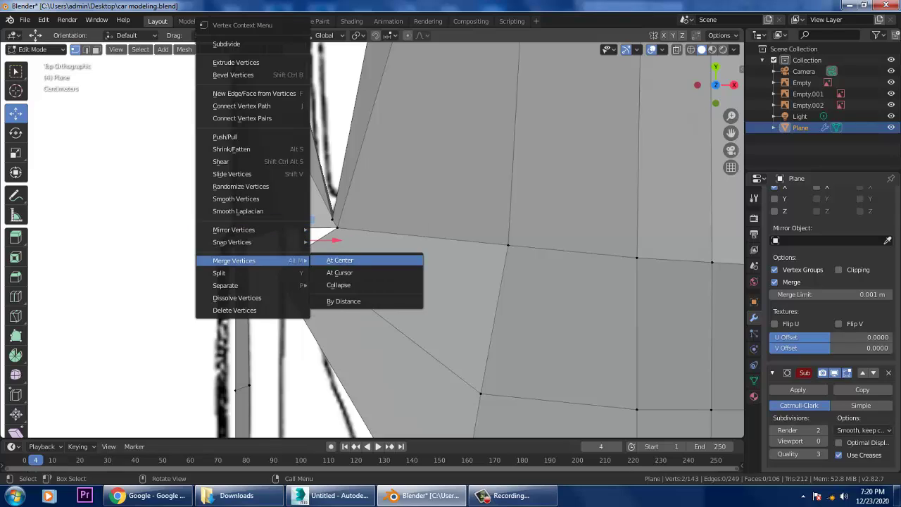
pyautogui.click(338, 259)
# In side view, extrude the two outer rear edges of the rear wheel arch toward the back of the car.
pyautogui.moveTo(423, 317); pyautogui.dragTo(293, 231, button='middle')
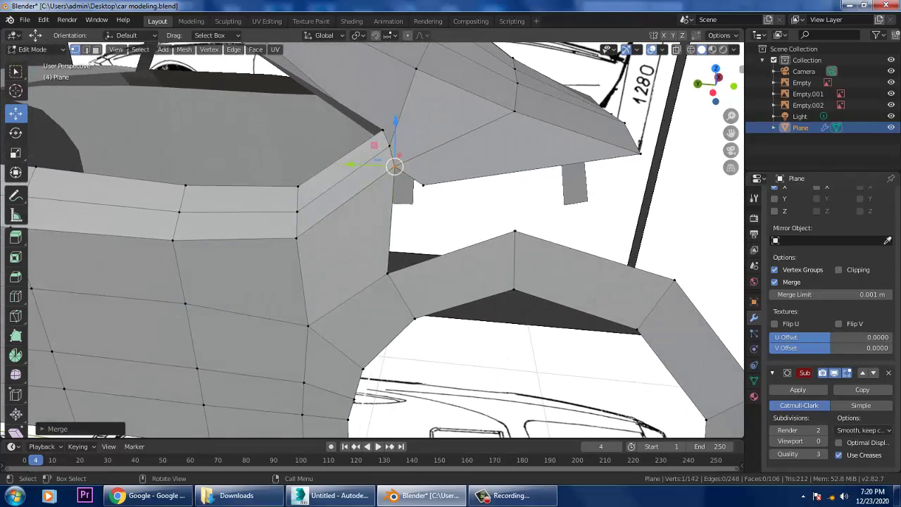
pyautogui.press('KP_7')
pyautogui.scroll(5, 373, 240)
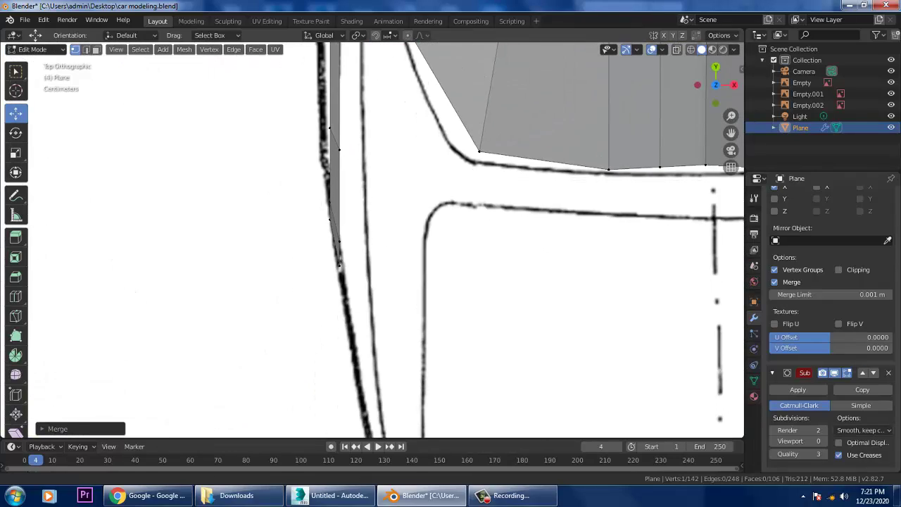
pyautogui.press('KP_3')
pyautogui.scroll(3, 338, 240)
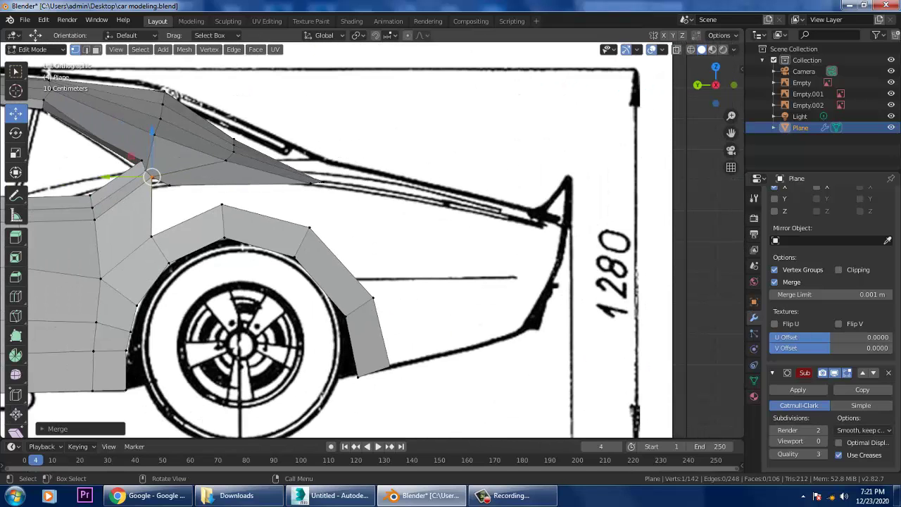
pyautogui.press('2')
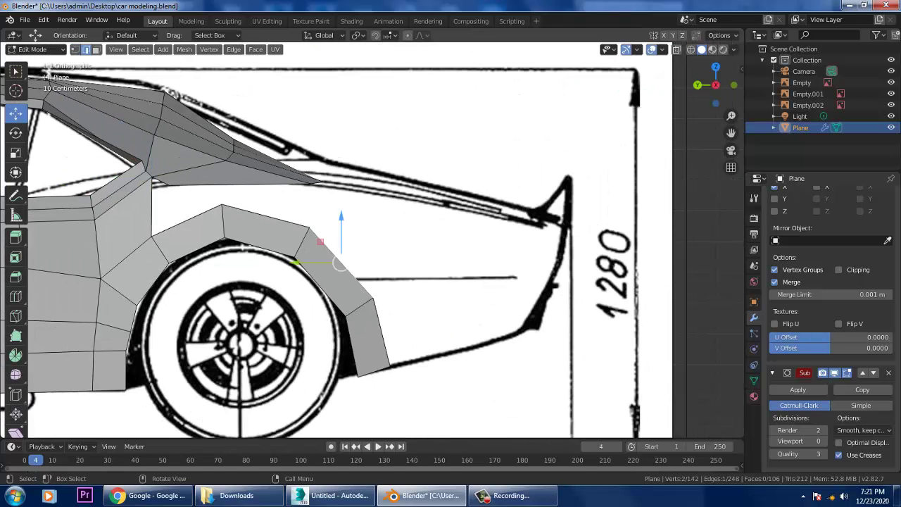
pyautogui.keyDown('shift'); pyautogui.click(325, 250); pyautogui.keyUp('shift')
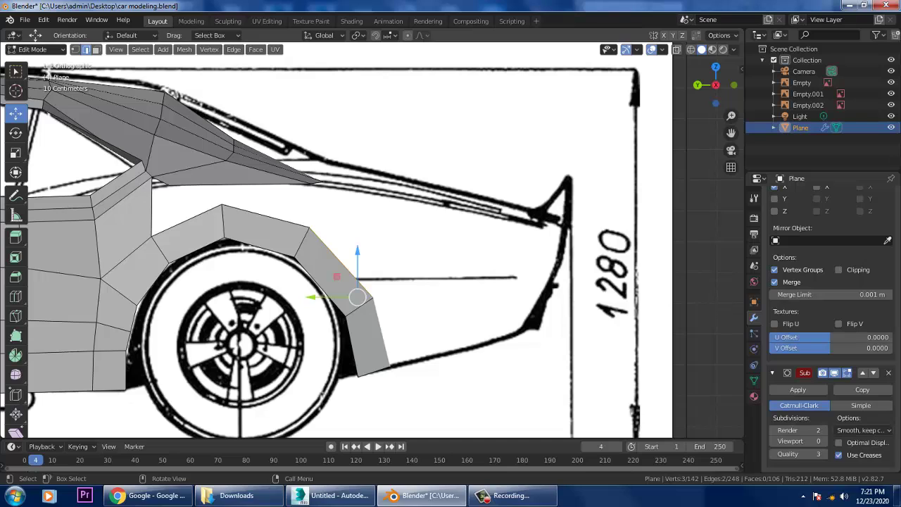
pyautogui.press('e')
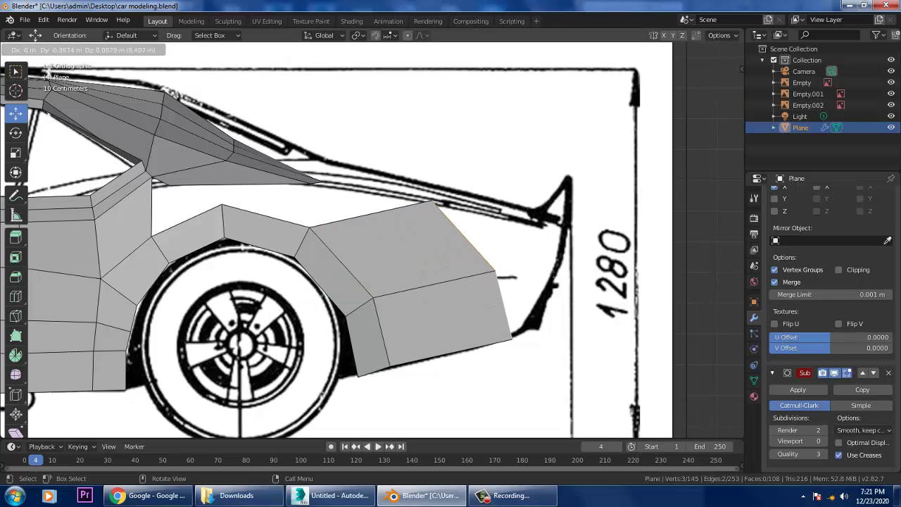
pyautogui.press('Return')
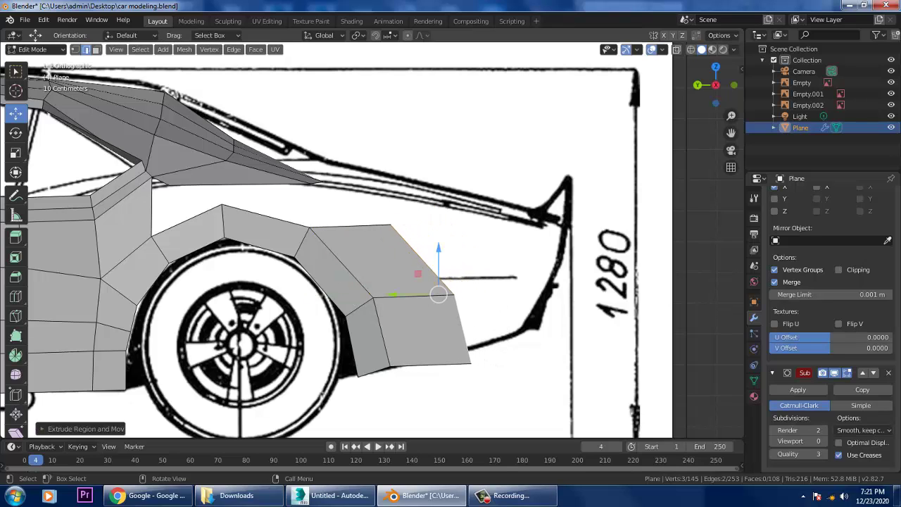
# Scale the extruded edges along the Y axis to about 0.43 to make them more upright.
pyautogui.hotkey('shift', 'space')
pyautogui.press('s')
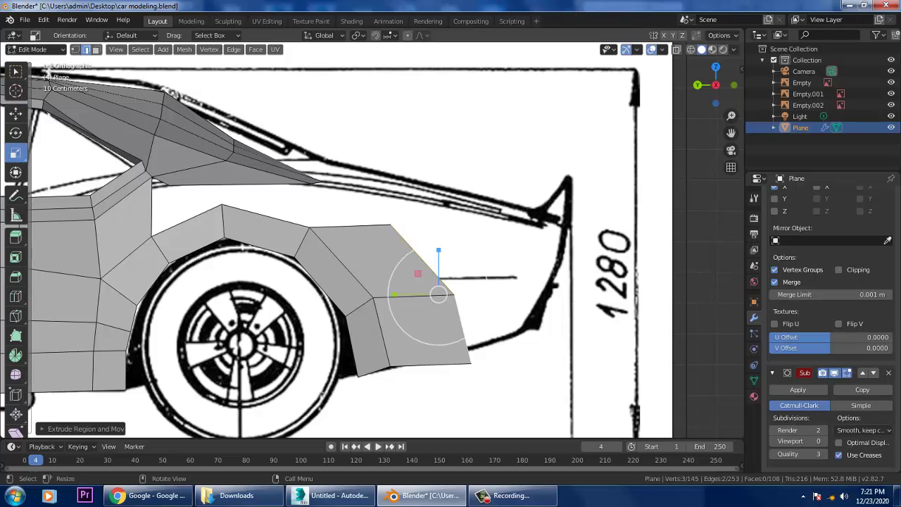
pyautogui.press('s')
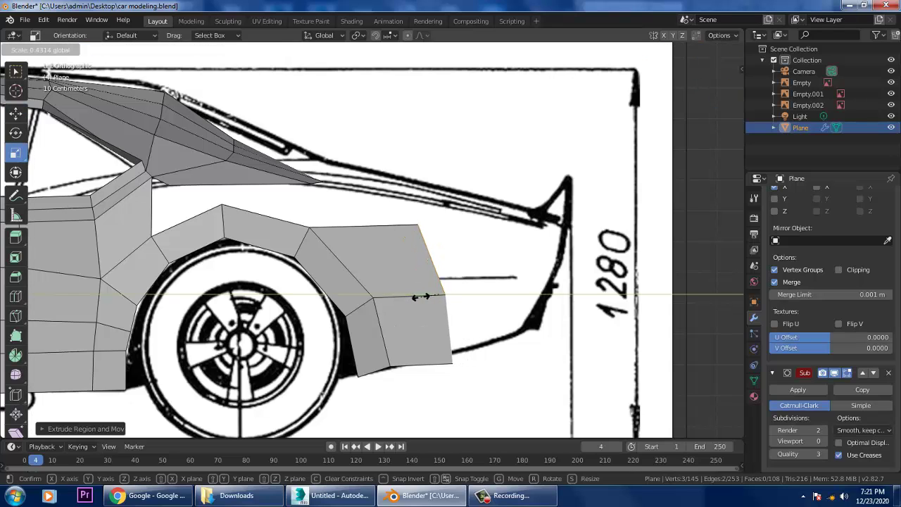
pyautogui.press('Return')
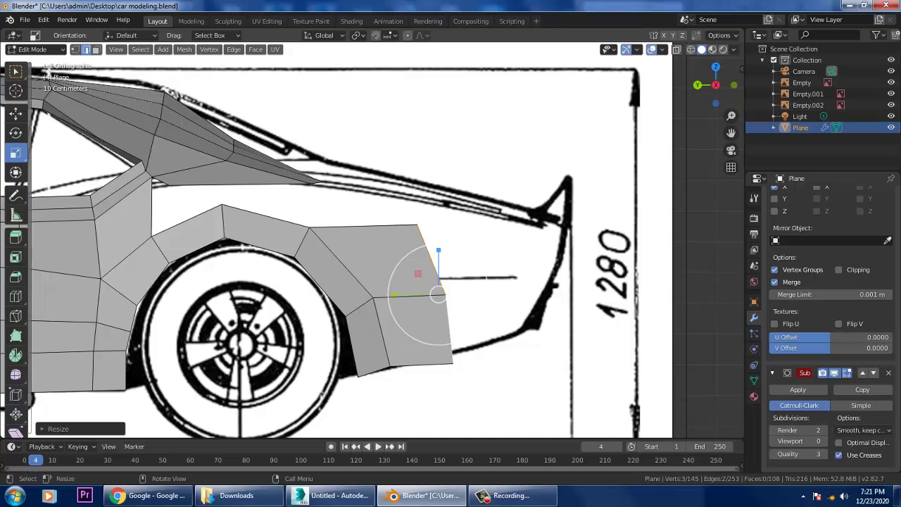
# Move the extruded panel's upper, middle and lower rear vertices individually, placing the lower one on the blueprint's underside line.
pyautogui.press('1')
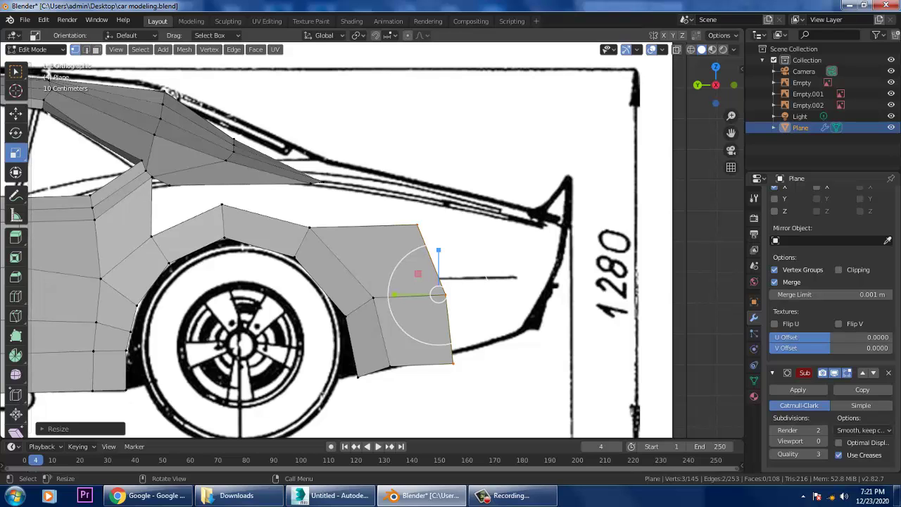
pyautogui.hotkey('shift', 'space')
pyautogui.press('g')
pyautogui.click(417, 226)
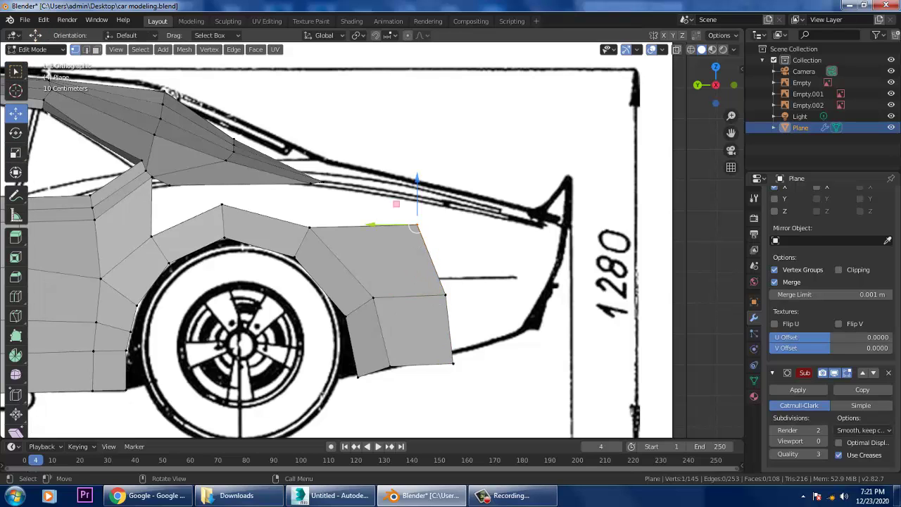
pyautogui.press('g')
pyautogui.click(441, 227)
pyautogui.click(445, 294)
pyautogui.press('g')
pyautogui.click(447, 286)
pyautogui.moveTo(446, 331); pyautogui.dragTo(493, 402)
pyautogui.press('g')
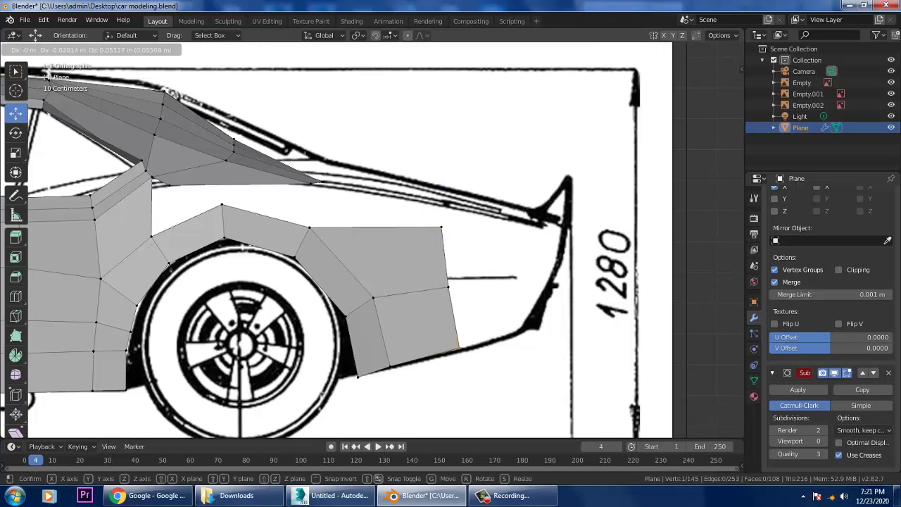
pyautogui.click(451, 363)
# In top view, move the extruded panel's three rear vertices inward and back onto the car's side outline.
pyautogui.moveTo(451, 363); pyautogui.dragTo(493, 331, button='middle')
pyautogui.press('KP_7')
pyautogui.moveTo(369, 290); pyautogui.dragTo(322, 360)
pyautogui.press('g')
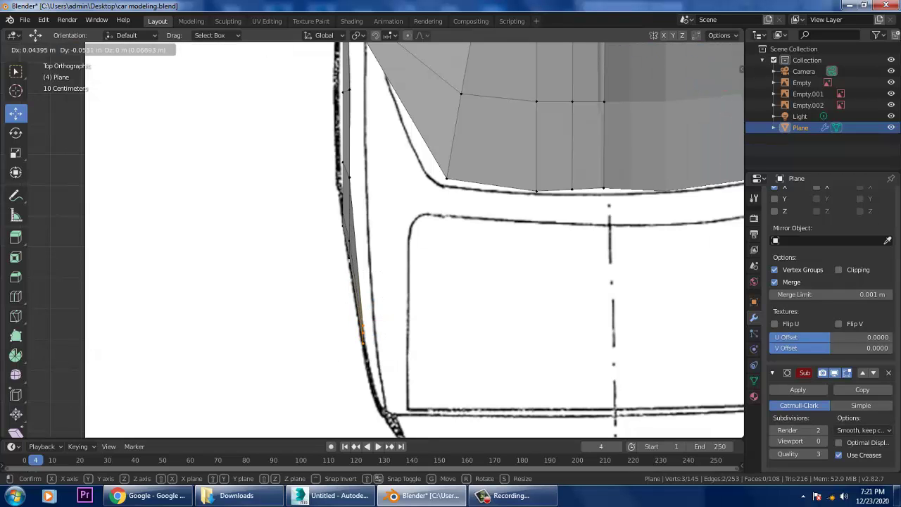
pyautogui.press('Return')
pyautogui.moveTo(383, 313); pyautogui.dragTo(459, 282, button='middle')
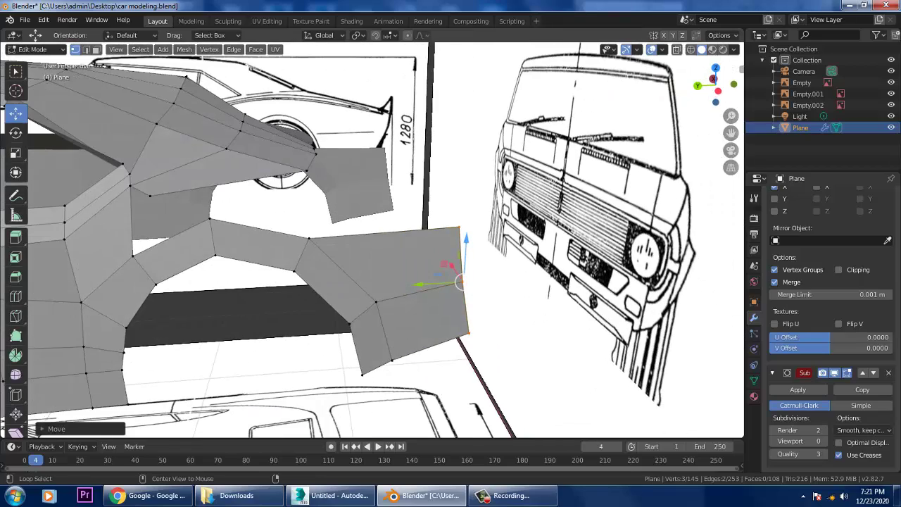
# In side view, extrude the rear quarter panel's two rear edges backward to the tail of the car.
pyautogui.press('KP_1')
pyautogui.press('ctrl+KP_3')
pyautogui.press('ctrl+KP_1')
pyautogui.press('KP_3')
pyautogui.keyDown('alt'); pyautogui.middleClick(339, 257); pyautogui.keyUp('alt')
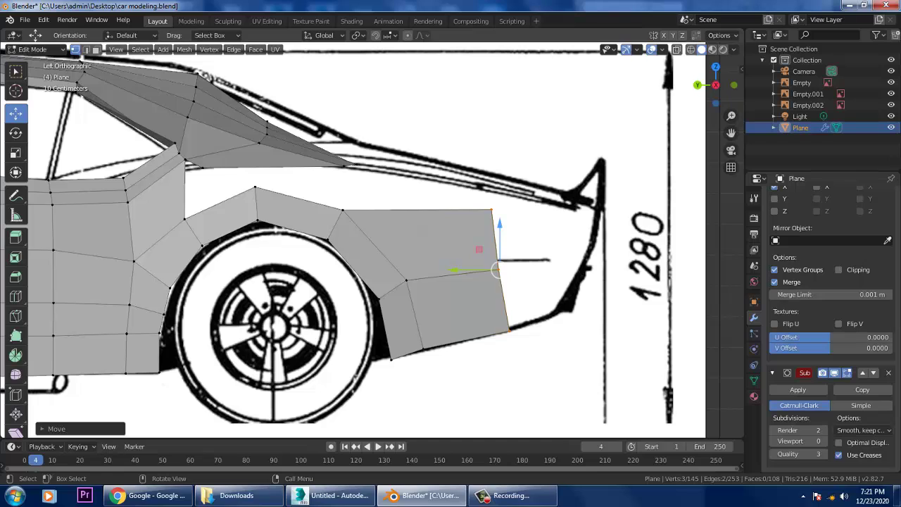
pyautogui.press('2')
pyautogui.press('e')
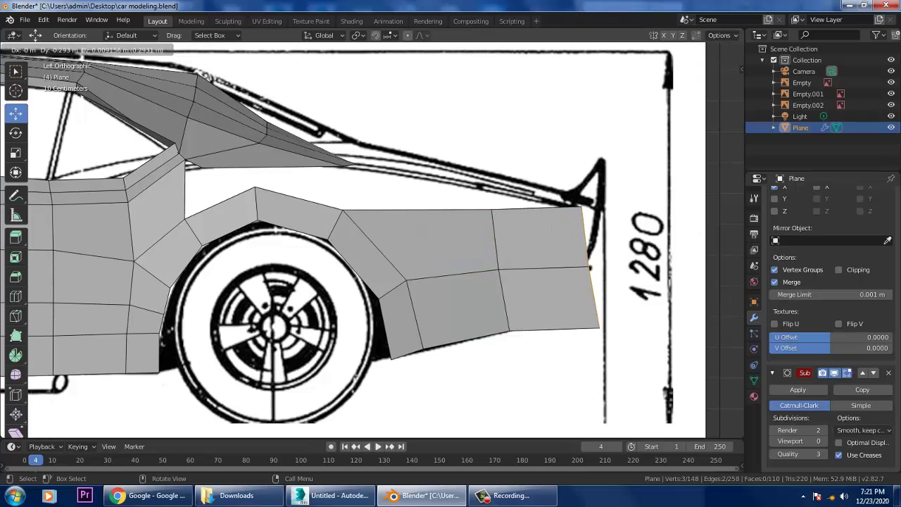
pyautogui.press('Return')
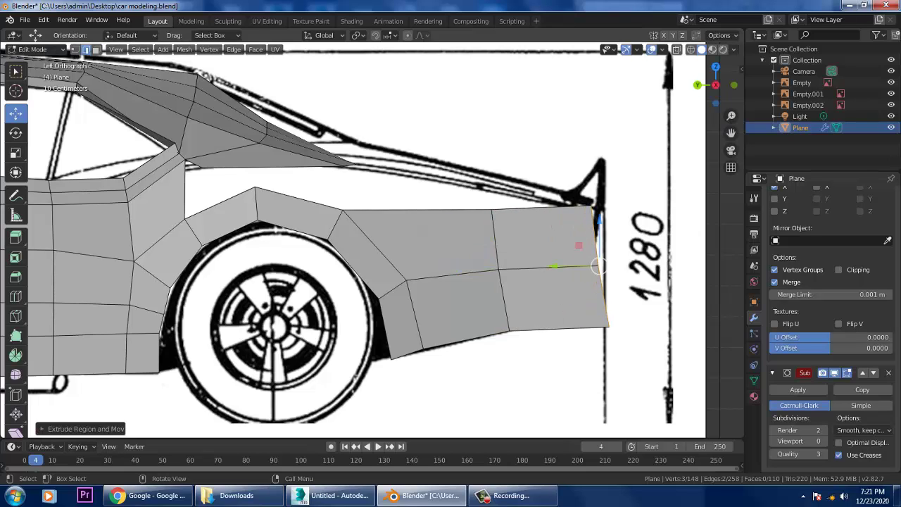
# Move the new tail section's lower, middle and upper rear vertices onto the blueprint's rear end outline.
pyautogui.press('1')
pyautogui.click(607, 326)
pyautogui.press('g')
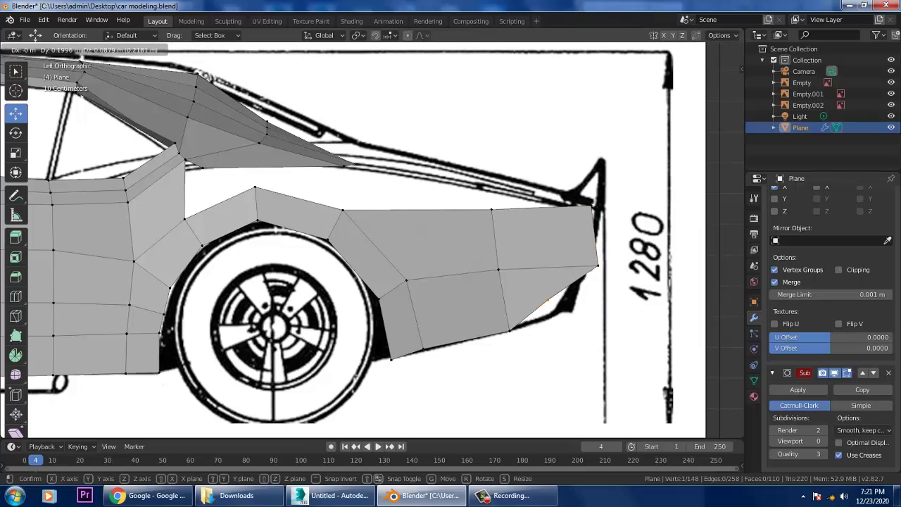
pyautogui.click(563, 314)
pyautogui.click(597, 266)
pyautogui.press('g')
pyautogui.click(586, 266)
pyautogui.click(592, 208)
pyautogui.press('g')
pyautogui.click(592, 212)
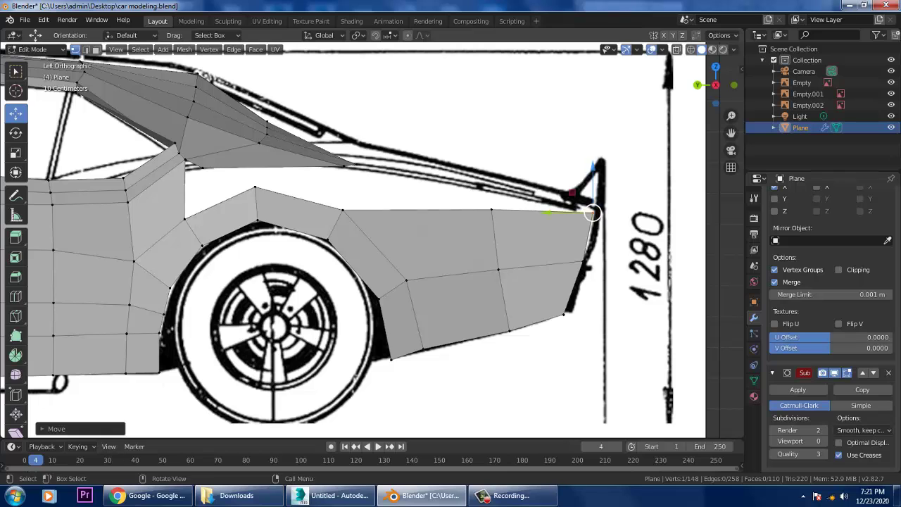
# In top view, move the tail's rear vertices inward onto the blueprint's rear corner, then fine-tune two of them.
pyautogui.moveTo(593, 212); pyautogui.dragTo(563, 141, button='middle')
pyautogui.press('KP_7')
pyautogui.moveTo(328, 378); pyautogui.dragTo(362, 312)
pyautogui.press('g')
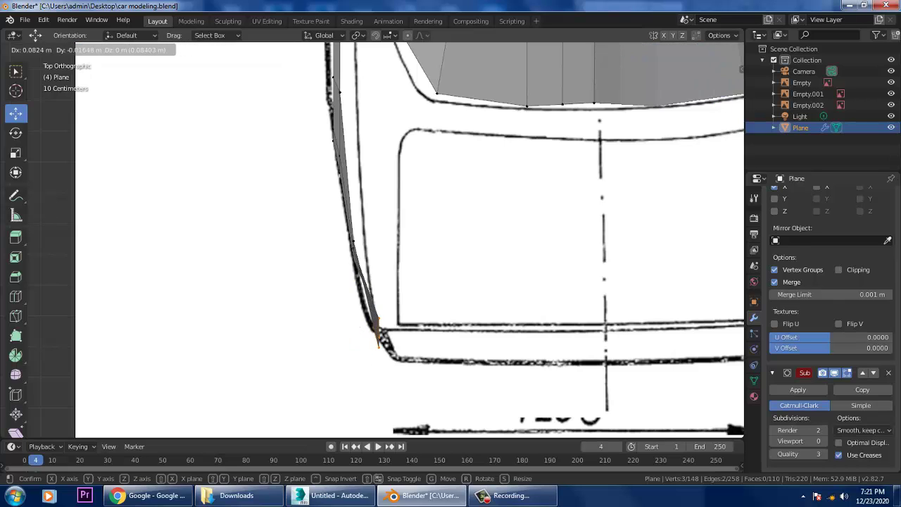
pyautogui.click(390, 310)
pyautogui.moveTo(350, 370); pyautogui.dragTo(386, 324)
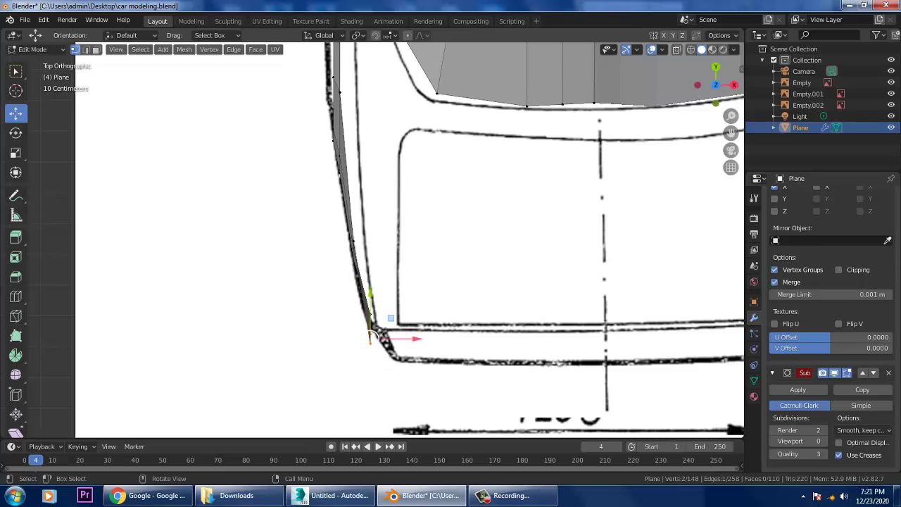
pyautogui.press('g')
pyautogui.click(372, 329)
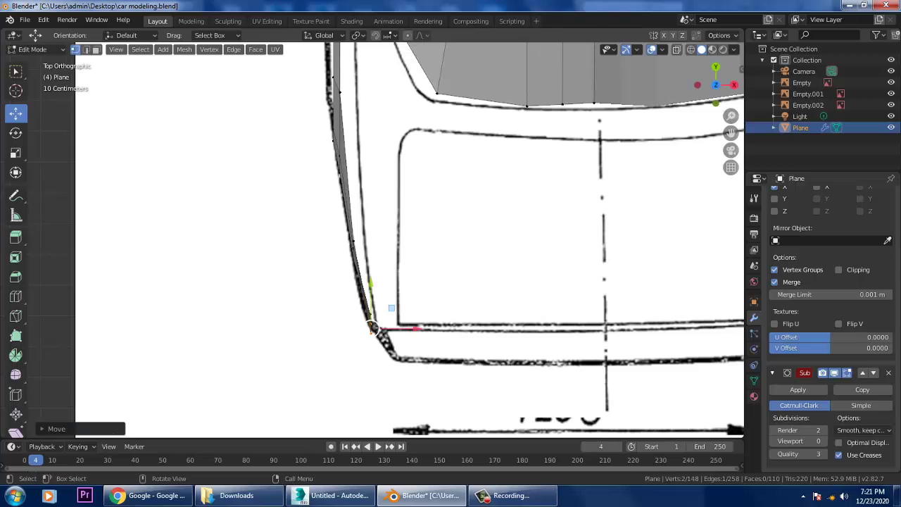
# Add a horizontal loop cut along the upper band of the body side.
pyautogui.keyDown('shift'); pyautogui.moveTo(372, 329); pyautogui.dragTo(383, 480, button='middle'); pyautogui.keyUp('shift')
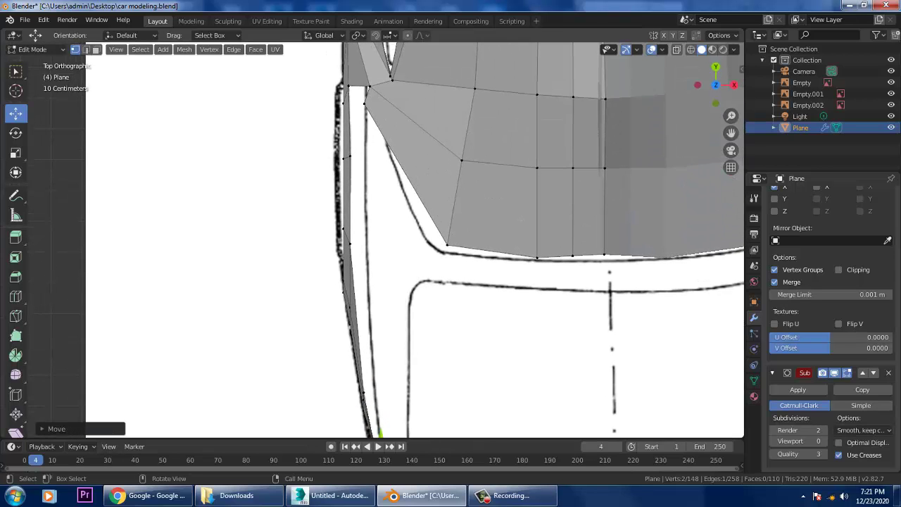
pyautogui.keyDown('shift'); pyautogui.moveTo(373, 352); pyautogui.dragTo(633, 393, button='middle'); pyautogui.keyUp('shift')
pyautogui.hotkey('ctrl', 'r')
pyautogui.click(354, 236)
pyautogui.click(354, 235)
pyautogui.moveTo(354, 236); pyautogui.dragTo(365, 201, button='middle')
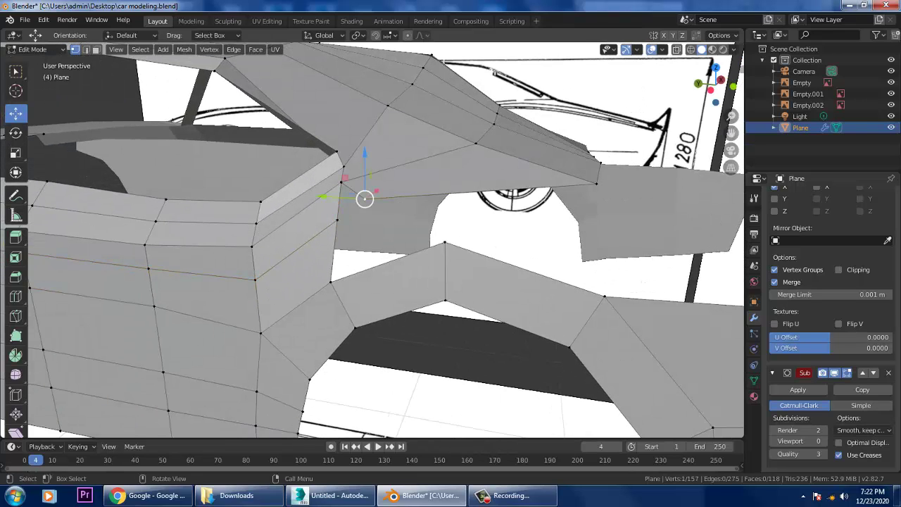
# Move the roof pillar's lower corner vertex toward the body side and merge it with the adjacent body vertex.
pyautogui.moveTo(364, 198); pyautogui.dragTo(357, 209)
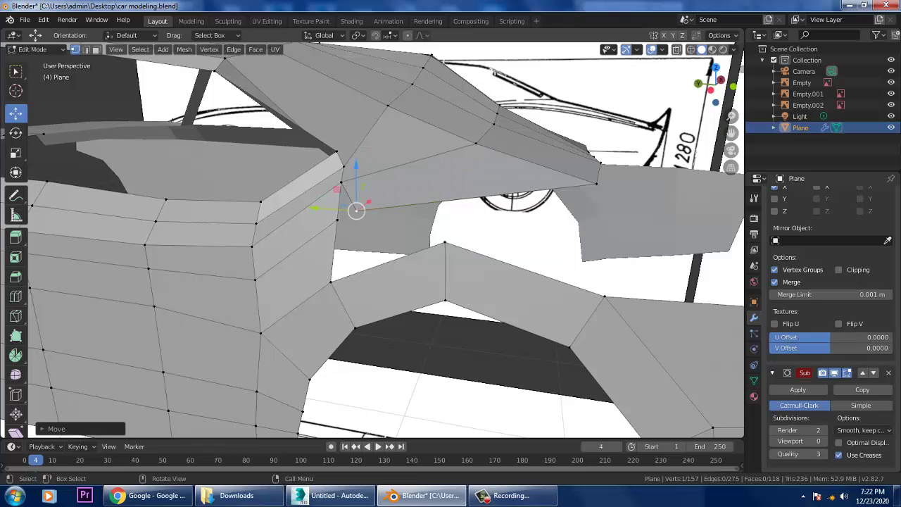
pyautogui.keyDown('shift'); pyautogui.click(347, 213); pyautogui.keyUp('shift')
pyautogui.rightClick(352, 211)
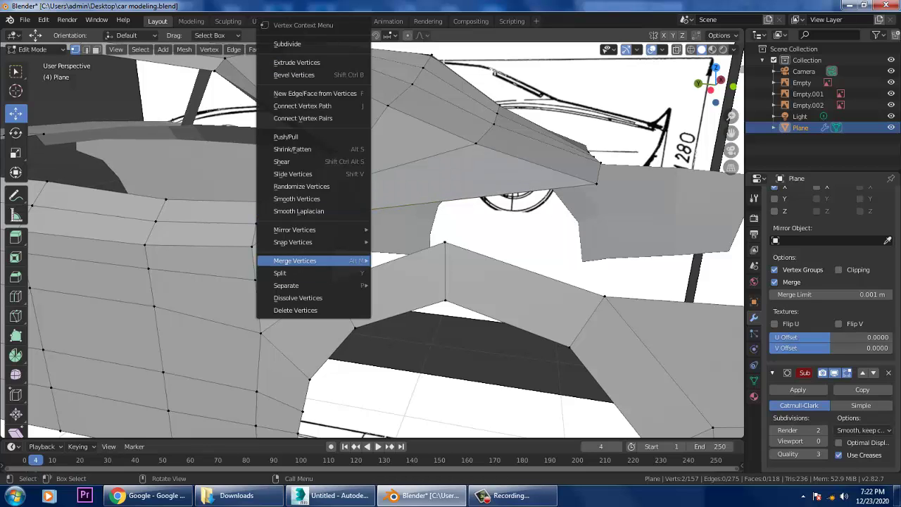
pyautogui.moveTo(338, 261)
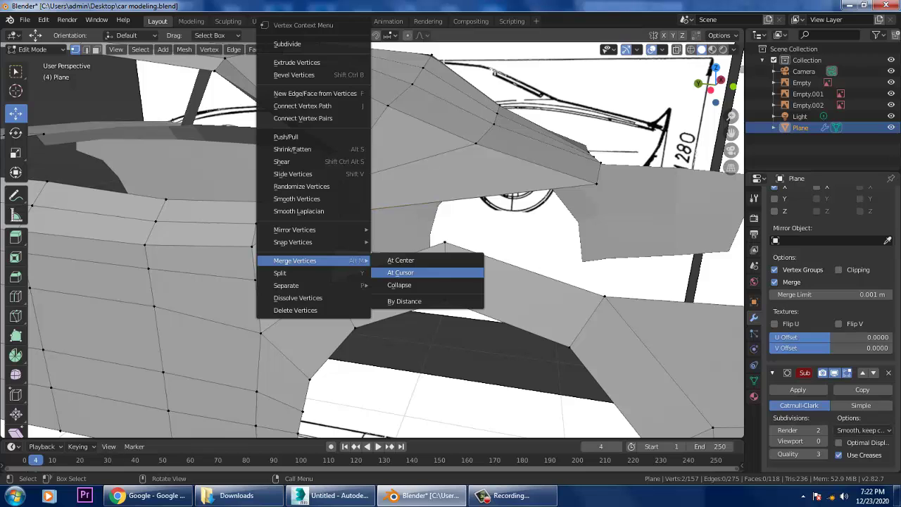
pyautogui.click(400, 272)
# Reposition the vertices around the joint between the roof pillar and the body side.
pyautogui.moveTo(400, 272); pyautogui.dragTo(331, 232, button='middle')
pyautogui.moveTo(322, 230); pyautogui.dragTo(321, 250)
pyautogui.moveTo(329, 208); pyautogui.dragTo(345, 229)
pyautogui.moveTo(345, 229); pyautogui.dragTo(365, 199, button='middle')
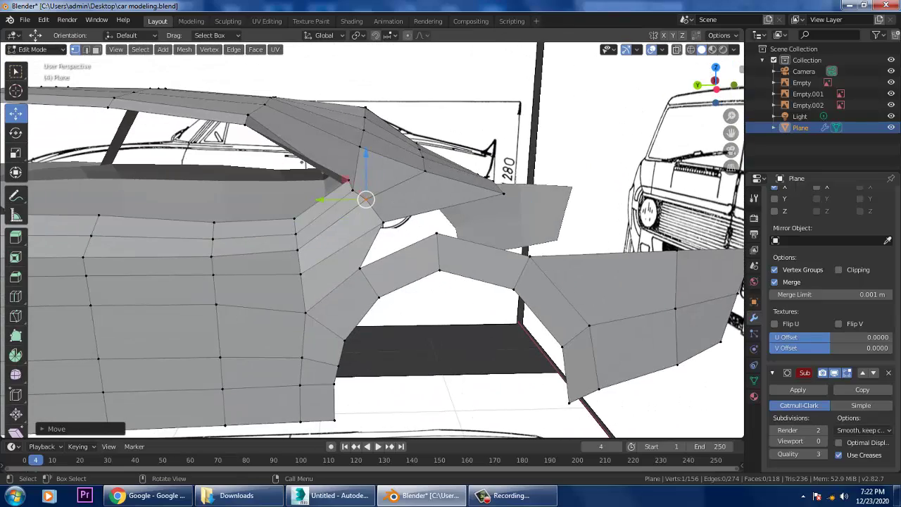
# Extrude the open edge below the pillar joint rearward over the wheel arch and adjust its position in top view.
pyautogui.press('2')
pyautogui.moveTo(369, 244); pyautogui.dragTo(383, 224)
pyautogui.click(383, 224)
pyautogui.moveTo(384, 224); pyautogui.dragTo(352, 232, button='middle')
pyautogui.scroll(3, 362, 247)
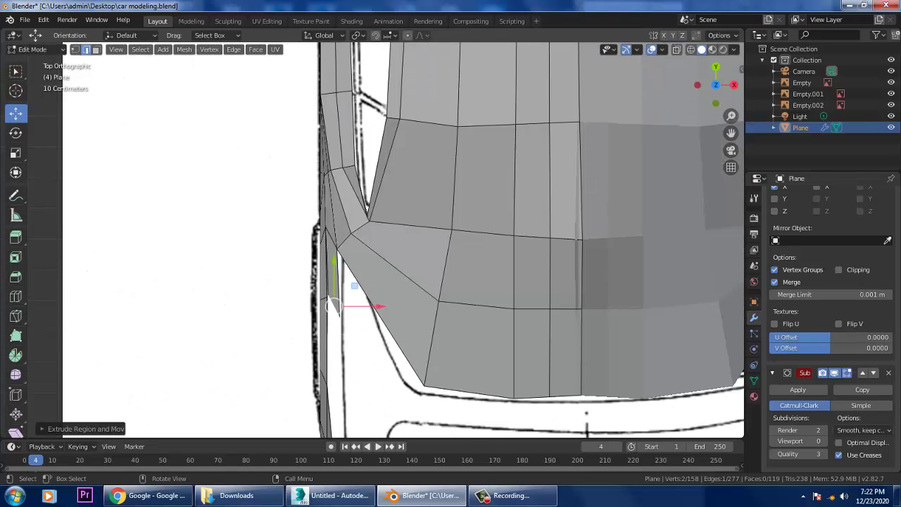
pyautogui.press('g')
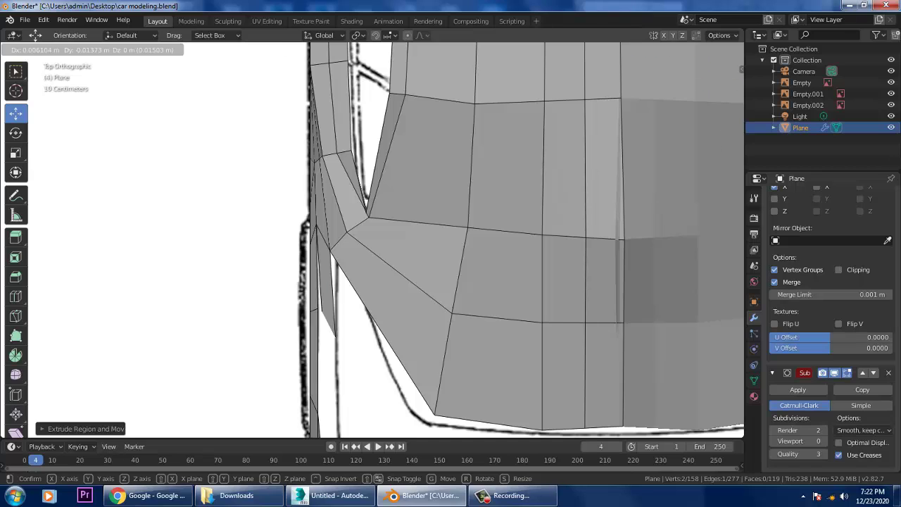
pyautogui.press('Return')
# Add a centred lengthwise loop cut through the roof pillar's outer faces.
pyautogui.scroll(1, 387, 240)
pyautogui.press('1')
pyautogui.hotkey('ctrl', 'r')
pyautogui.click(383, 296)
pyautogui.rightClick(382, 296)
pyautogui.moveTo(450, 239); pyautogui.dragTo(535, 218, button='middle')
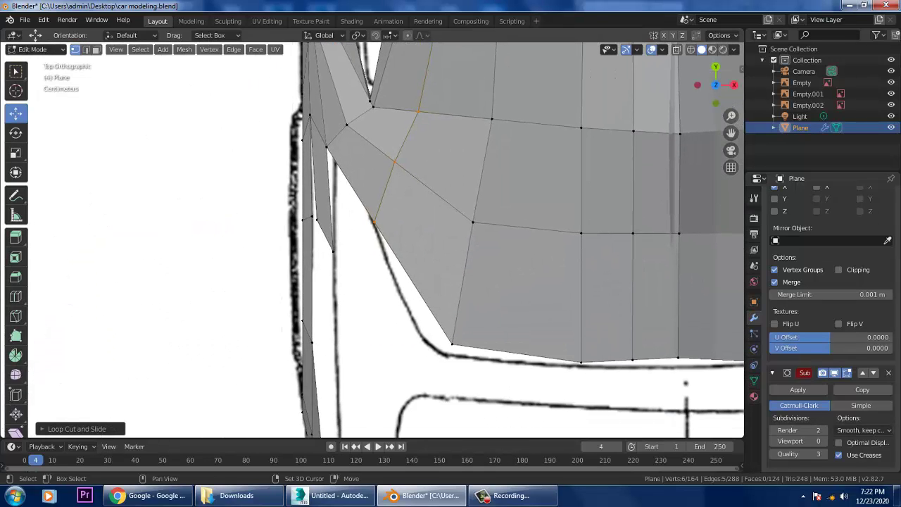
pyautogui.scroll(-2, 373, 239)
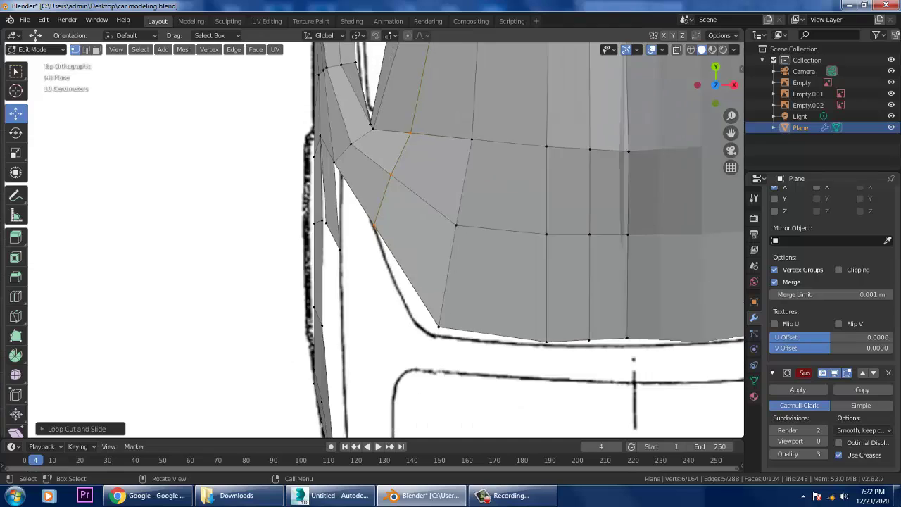
pyautogui.scroll(1, 380, 241)
pyautogui.press('2')
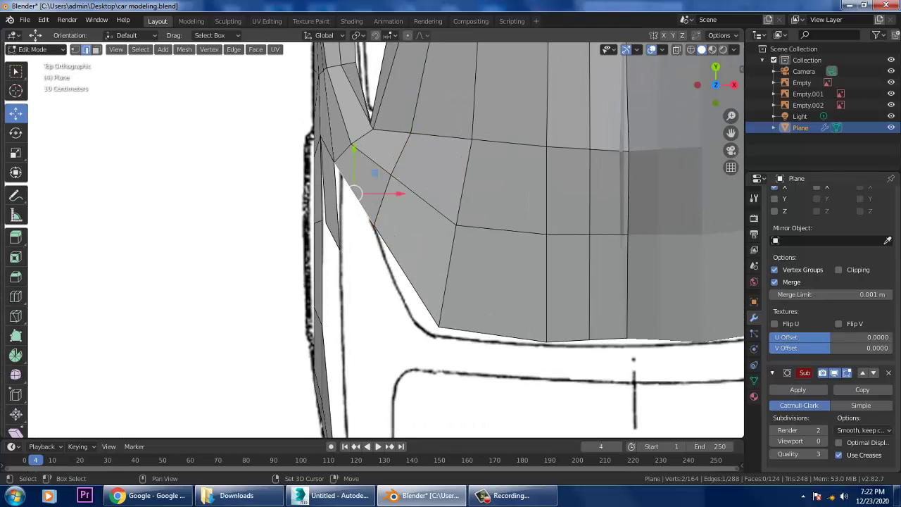
pyautogui.press('e')
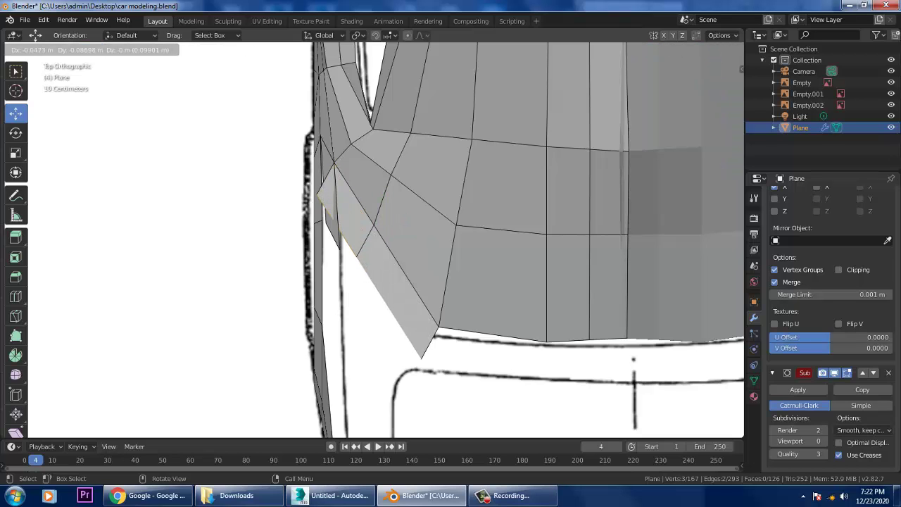
pyautogui.press('Return')
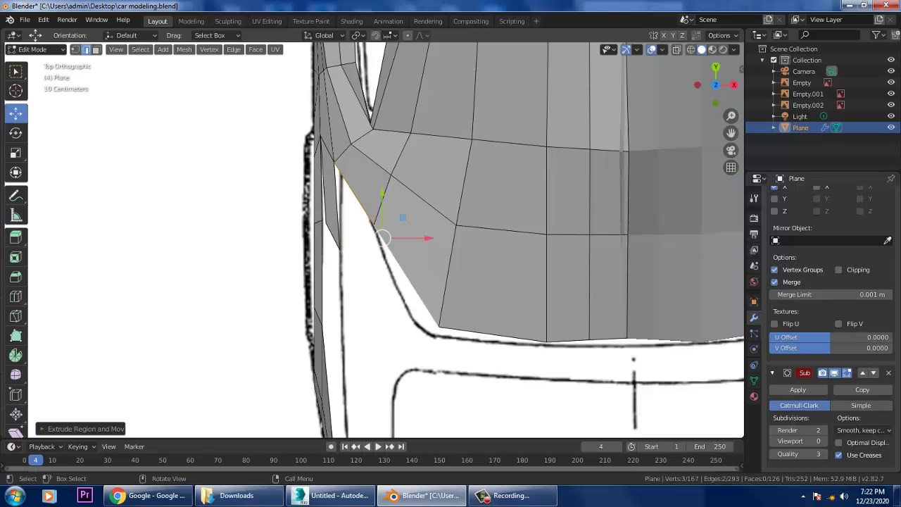
# Merge the loop cut's vertex on the pillar's lower edge with the extruded flap's inner corner at center.
pyautogui.press('1')
pyautogui.moveTo(380, 240); pyautogui.dragTo(415, 211, button='middle')
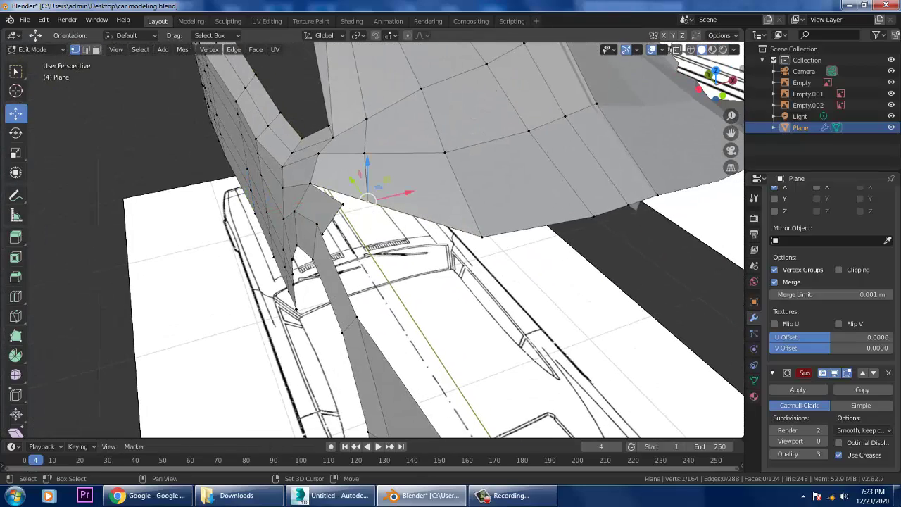
pyautogui.rightClick(337, 199)
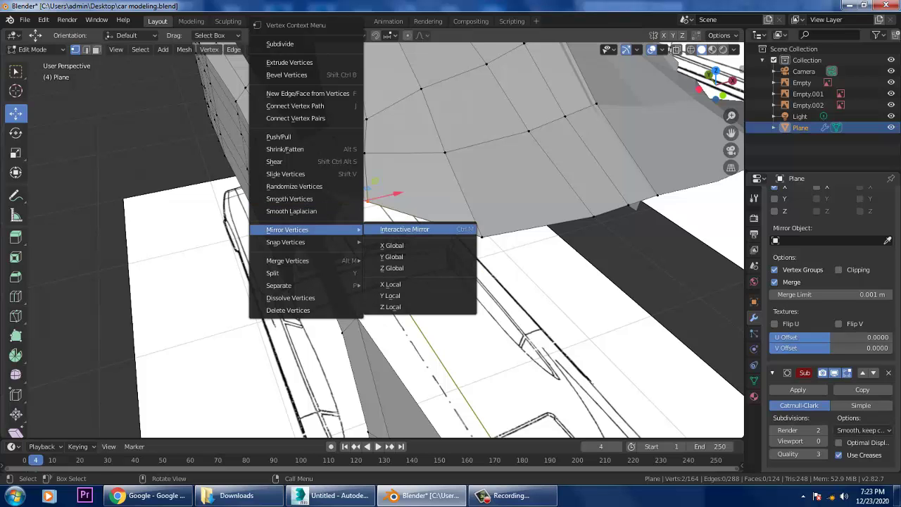
pyautogui.moveTo(296, 260)
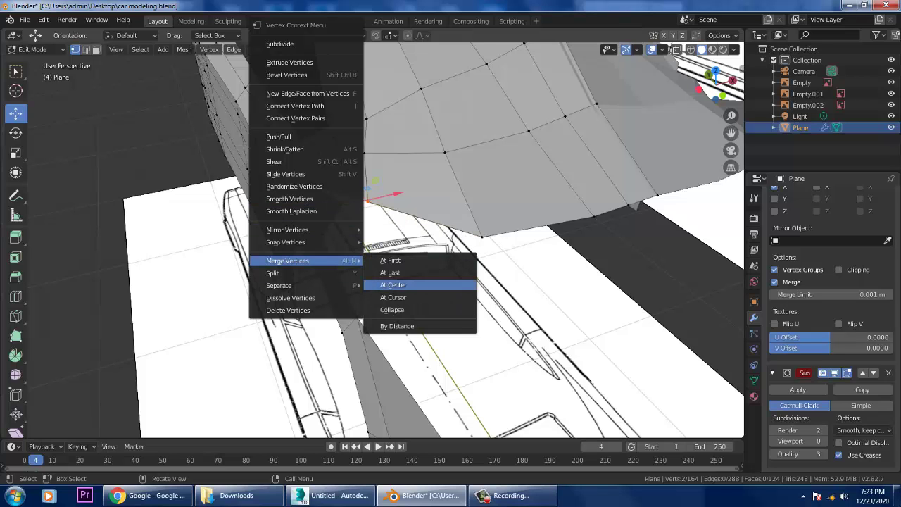
pyautogui.click(394, 285)
pyautogui.moveTo(374, 239); pyautogui.dragTo(429, 218, button='middle')
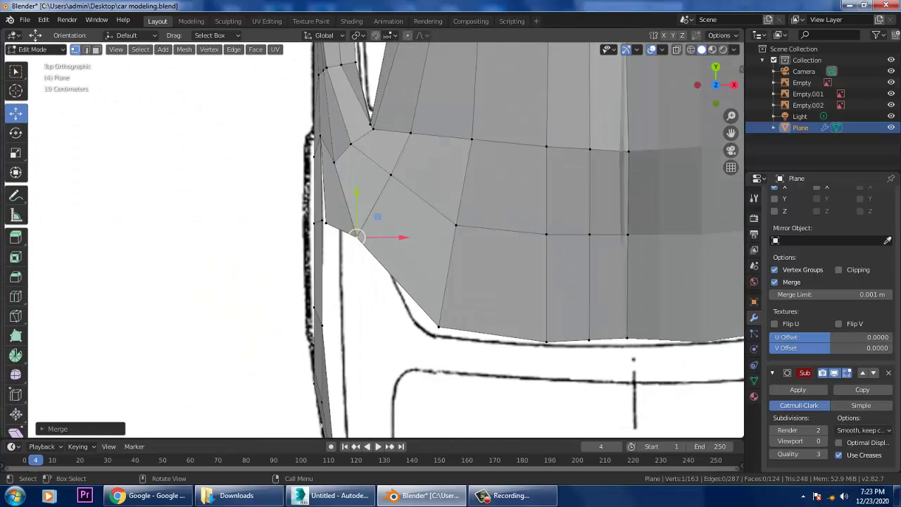
# Merge the flap's outer corner with the wheel arch's top vertex at center, and shift the pillar's joined corner rearward.
pyautogui.rightClick(328, 227)
pyautogui.moveTo(296, 261)
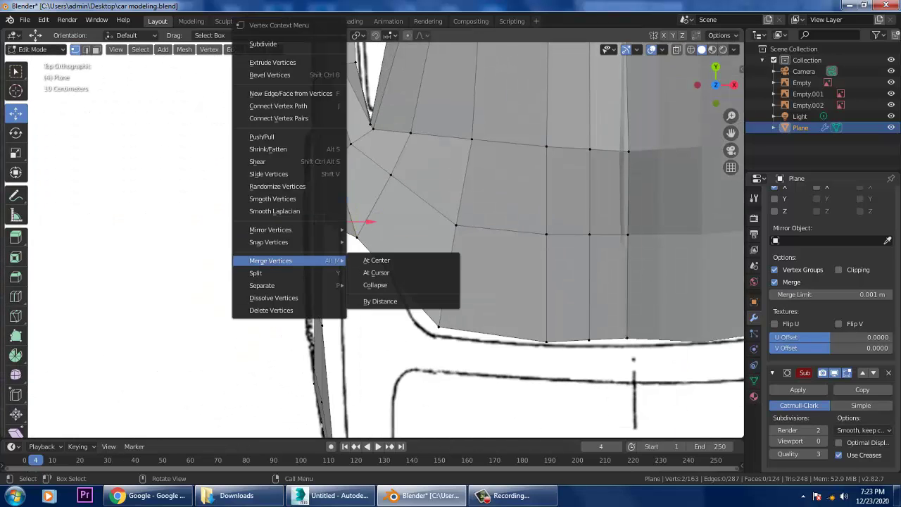
pyautogui.click(377, 260)
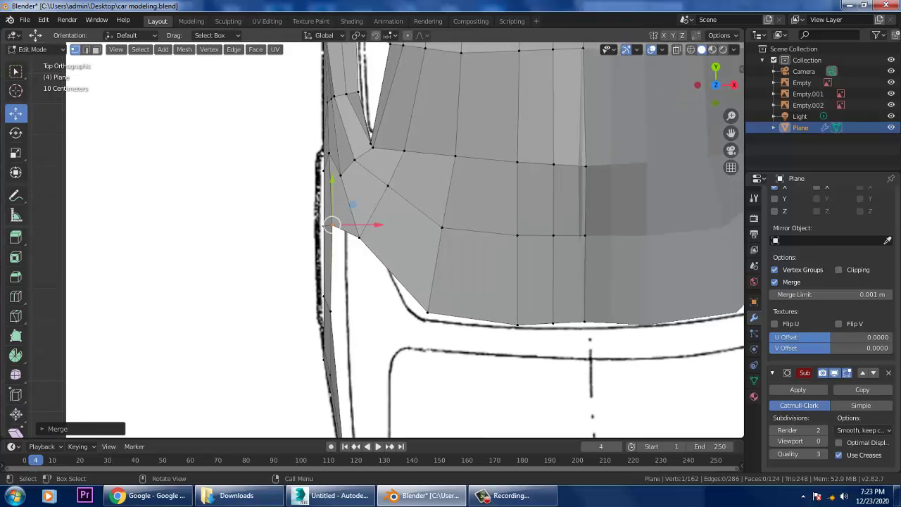
pyautogui.moveTo(372, 262); pyautogui.dragTo(358, 254)
pyautogui.scroll(-1, 358, 254)
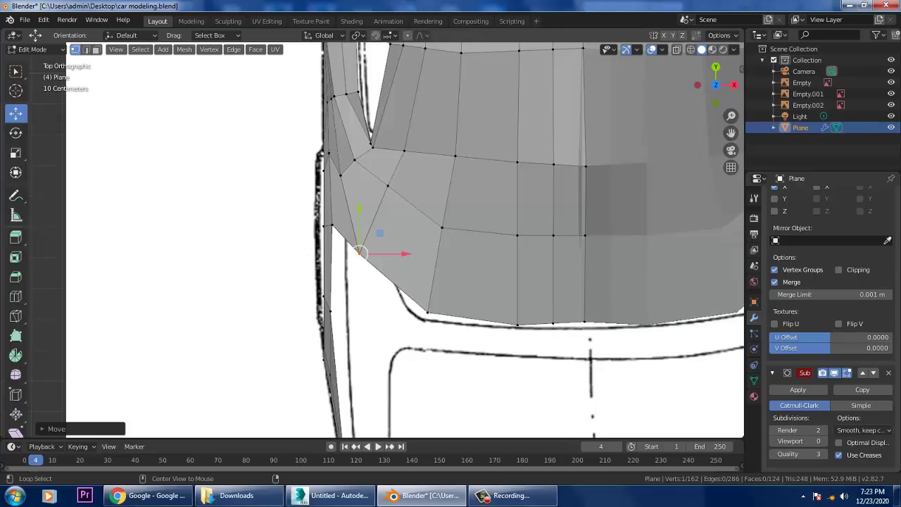
# In side view, move the vertex row just ahead of the roof's rear edge up toward the blueprint's roofline.
pyautogui.press('ctrl+KP_3')
pyautogui.moveTo(451, 317); pyautogui.dragTo(633, 346, button='middle')
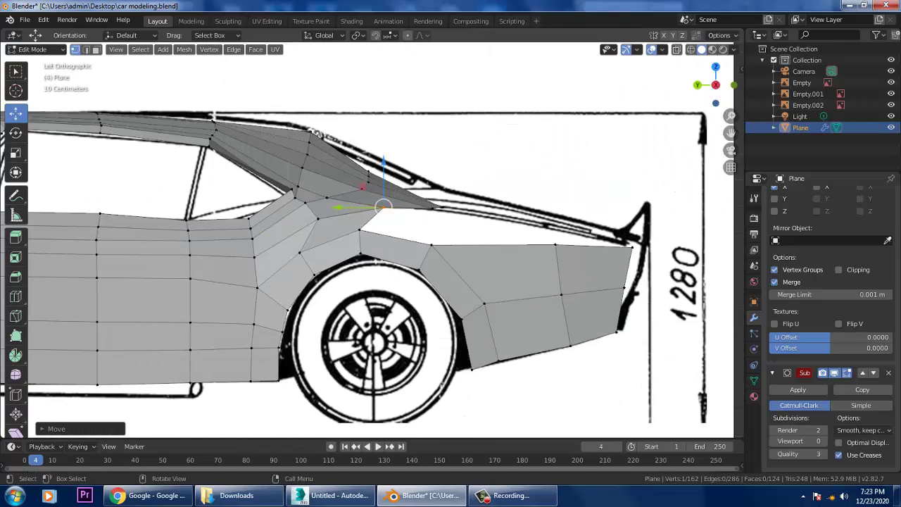
pyautogui.scroll(1, 373, 239)
pyautogui.moveTo(376, 182); pyautogui.dragTo(367, 154)
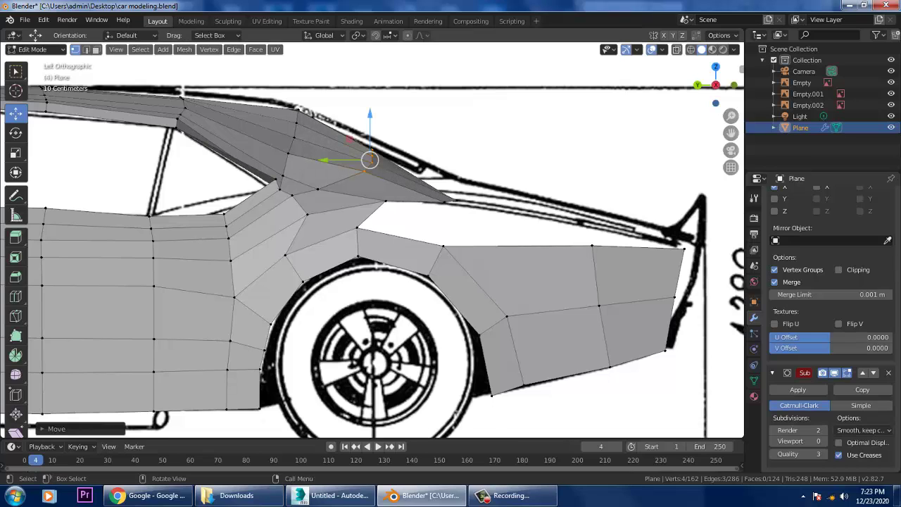
# Select the four vertices of the roof's rear edge and move them up and back onto the blueprint's rear slope line.
pyautogui.scroll(1, 373, 240)
pyautogui.moveTo(470, 184); pyautogui.dragTo(467, 193)
pyautogui.moveTo(468, 193); pyautogui.dragTo(479, 226, button='middle')
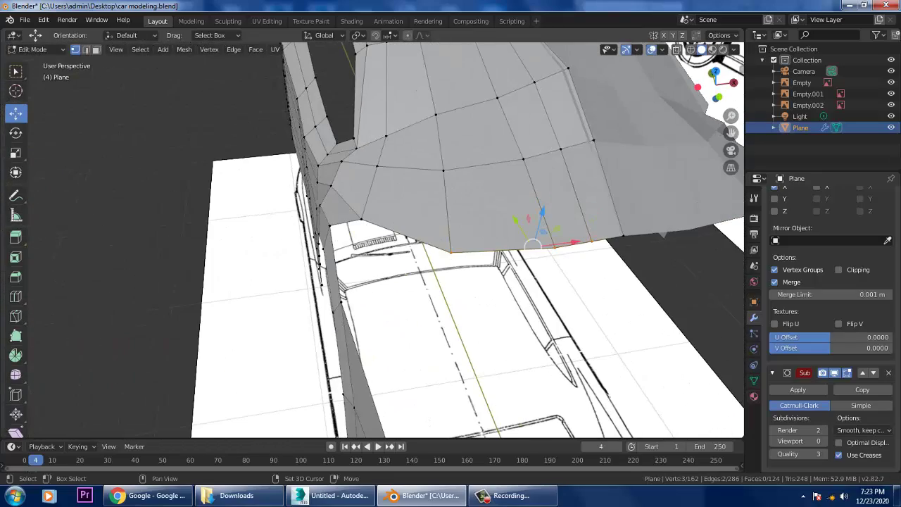
pyautogui.keyDown('shift'); pyautogui.click(622, 235); pyautogui.keyUp('shift')
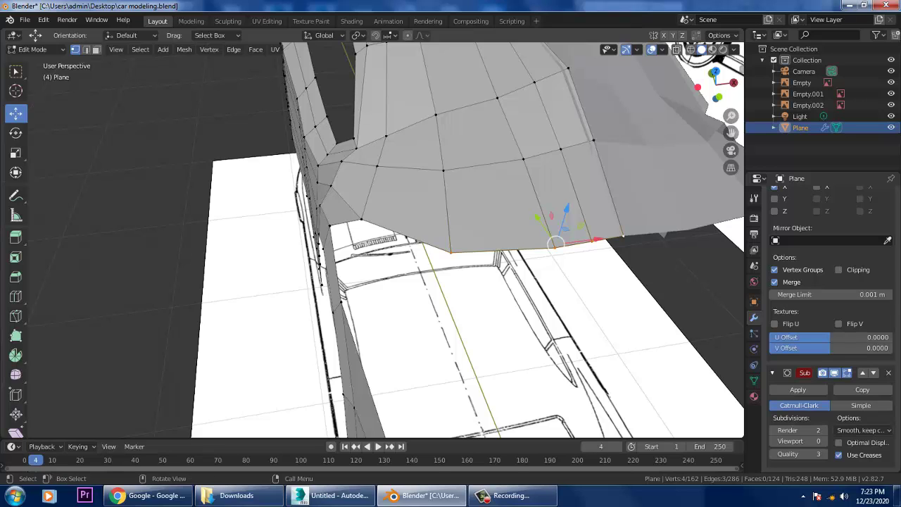
pyautogui.keyDown('alt'); pyautogui.moveTo(479, 225); pyautogui.dragTo(465, 211, button='middle'); pyautogui.keyUp('alt')
pyautogui.moveTo(452, 200); pyautogui.dragTo(463, 186)
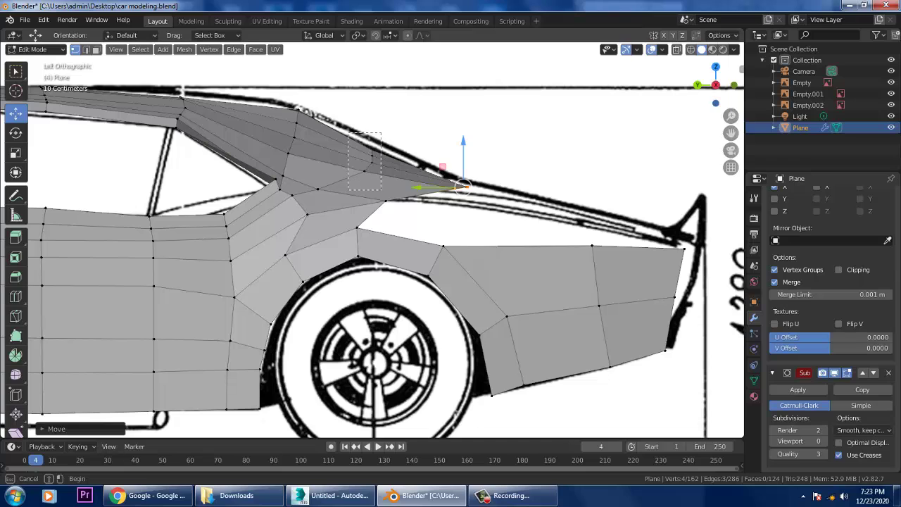
# Raise the vertex row ahead of the roof's rear edge slightly to follow the blueprint's sloping roofline.
pyautogui.click(368, 157)
pyautogui.moveTo(369, 157); pyautogui.dragTo(371, 150)
pyautogui.scroll(2, 371, 150)
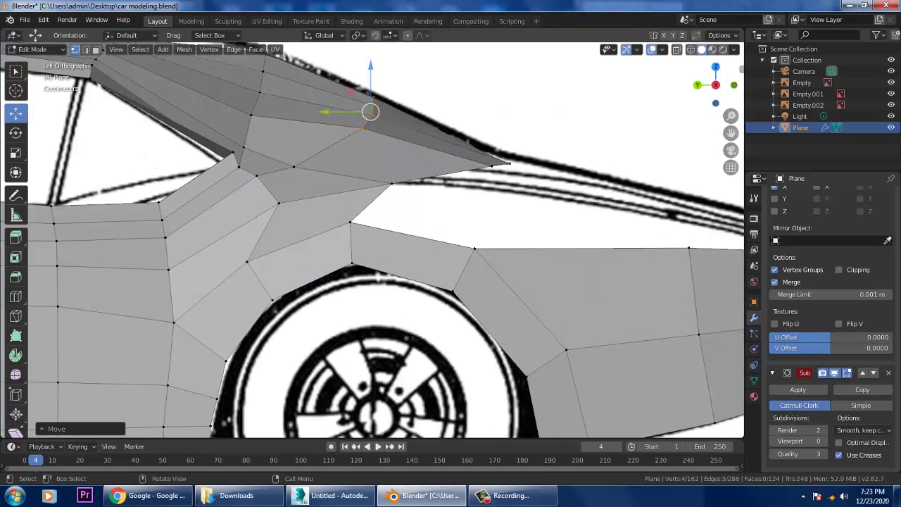
# Extrude the pillar's short rear edge above the wheel arch back to the rear quarter panel's upper front corner.
pyautogui.press('2')
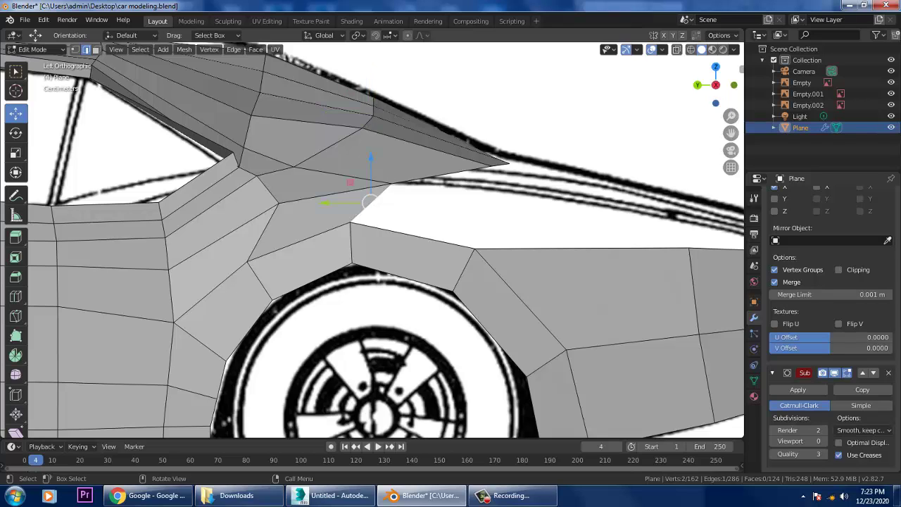
pyautogui.press('e')
pyautogui.click(490, 223)
pyautogui.moveTo(491, 224); pyautogui.dragTo(415, 204, button='middle')
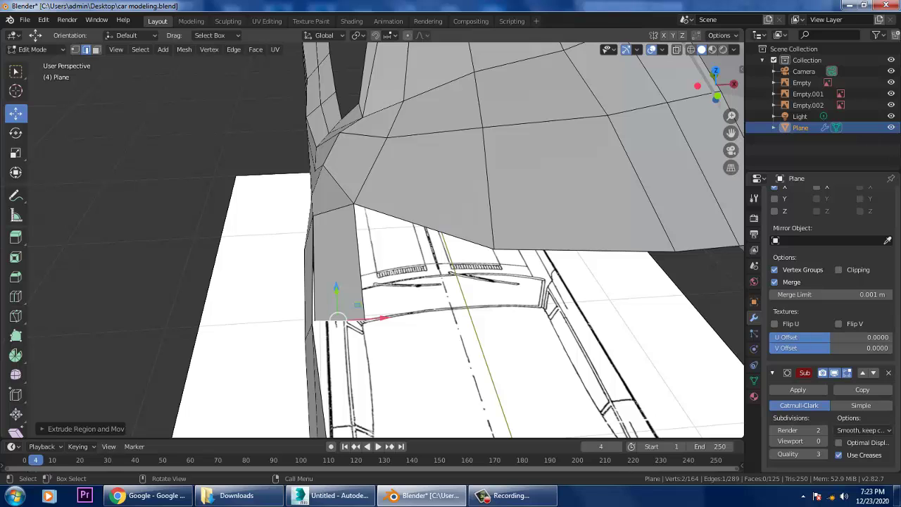
# In top view, select the roof's rear edges and extrude them about 0.27 m toward the tail.
pyautogui.press('KP_7')
pyautogui.scroll(-2, 394, 239)
pyautogui.keyDown('shift'); pyautogui.scroll(-5, 395, 239); pyautogui.keyUp('shift')
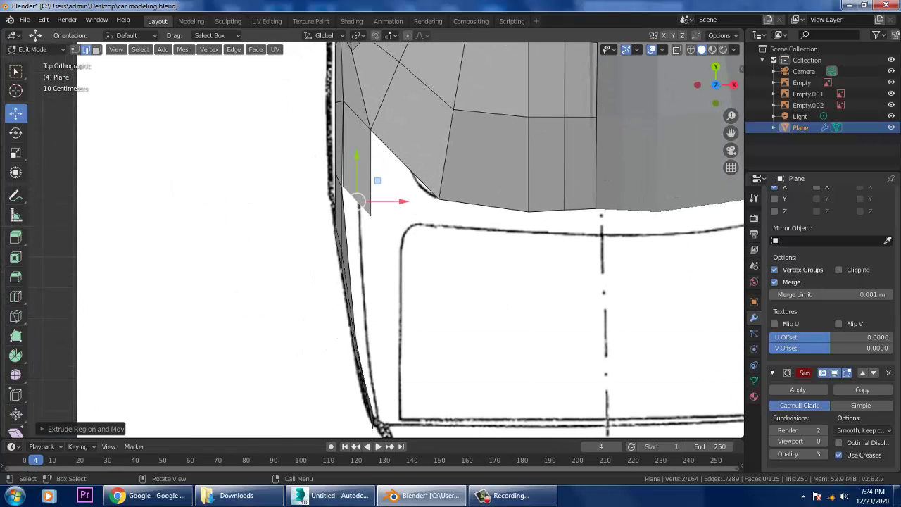
pyautogui.moveTo(359, 202); pyautogui.dragTo(406, 164)
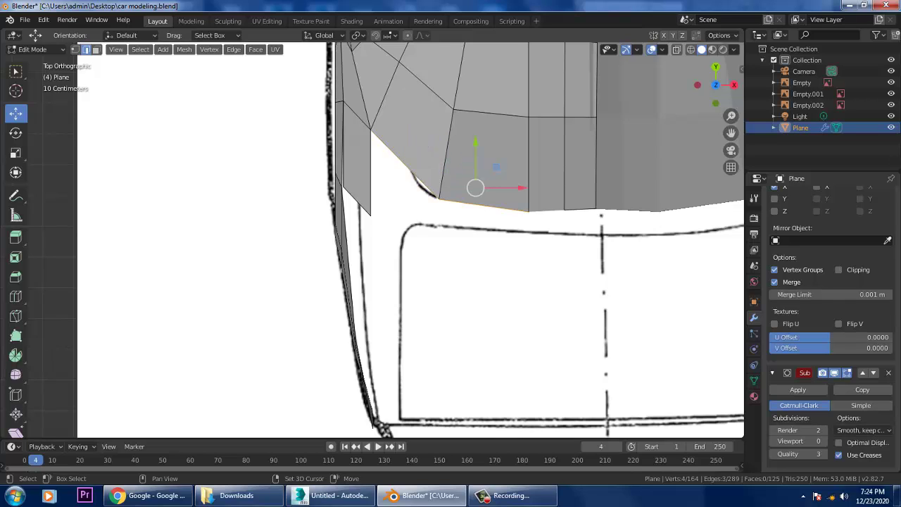
pyautogui.press('e')
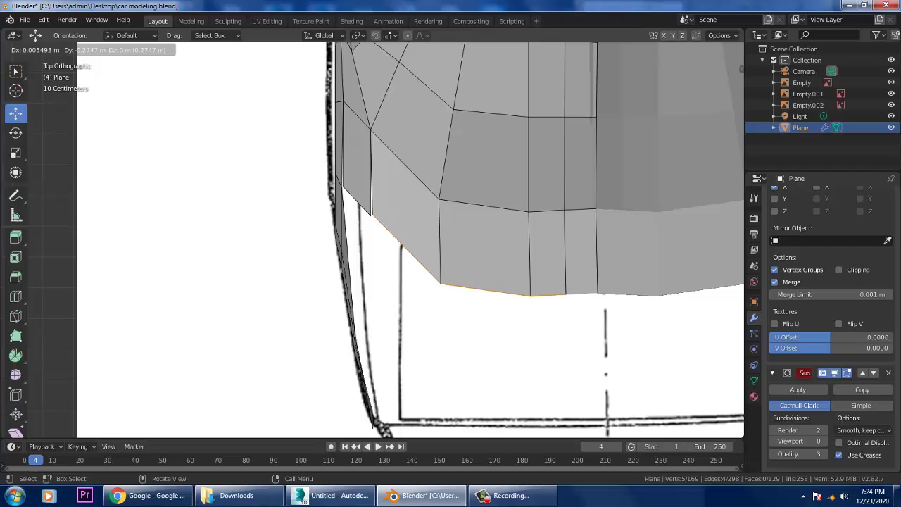
pyautogui.press('Return')
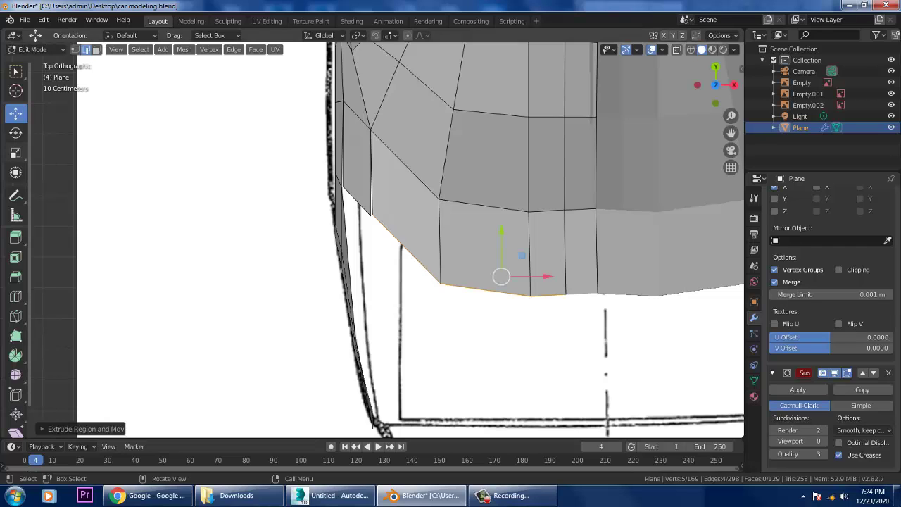
# Scale the extruded rear edge front to back, and move it in side view onto the blueprint's rear deck slope.
pyautogui.hotkey('shift', 'space')
pyautogui.press('s')
pyautogui.moveTo(501, 233)
pyautogui.mouseDown()
pyautogui.moveTo(505, 258)
pyautogui.moveTo(500, 203)
pyautogui.moveTo(501, 220)
pyautogui.mouseUp()
pyautogui.hotkey('shift', 'space')
pyautogui.press('g')
pyautogui.moveTo(501, 219); pyautogui.dragTo(394, 211, button='middle')
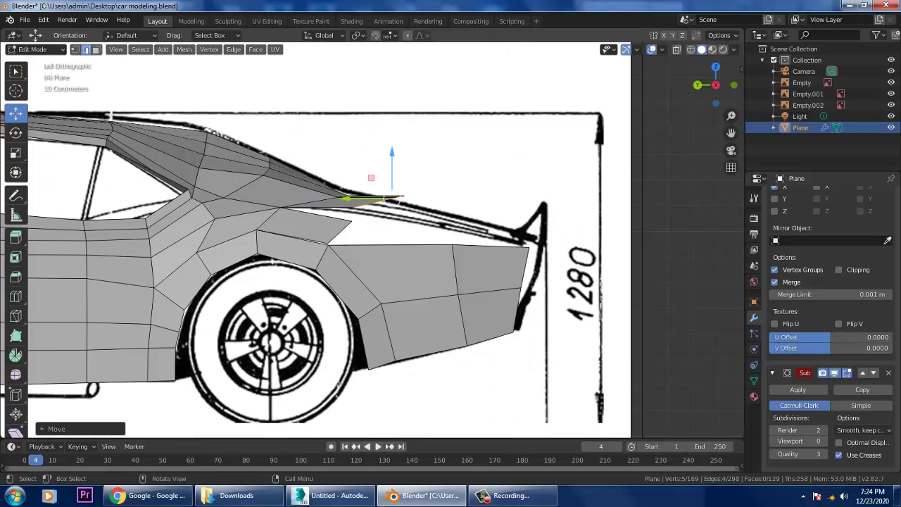
pyautogui.scroll(1, 371, 241)
pyautogui.press('g')
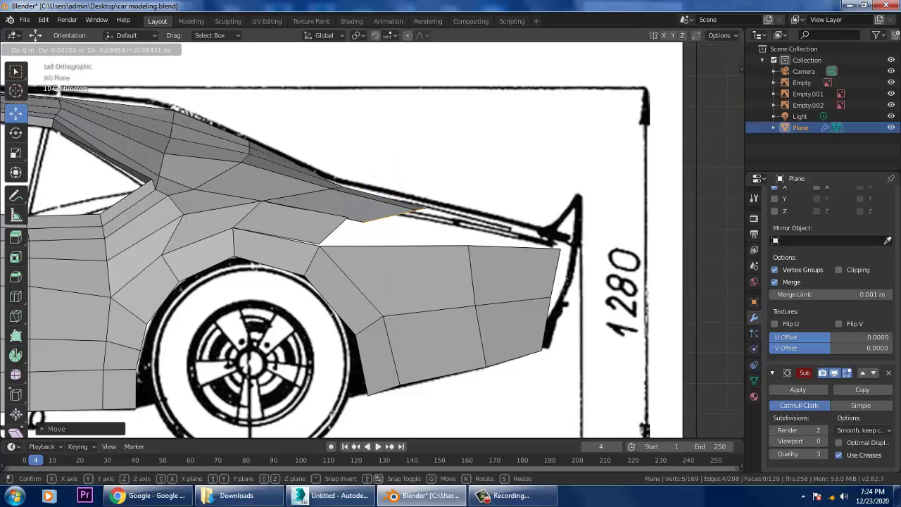
pyautogui.press('Return')
pyautogui.scroll(3, 370, 235)
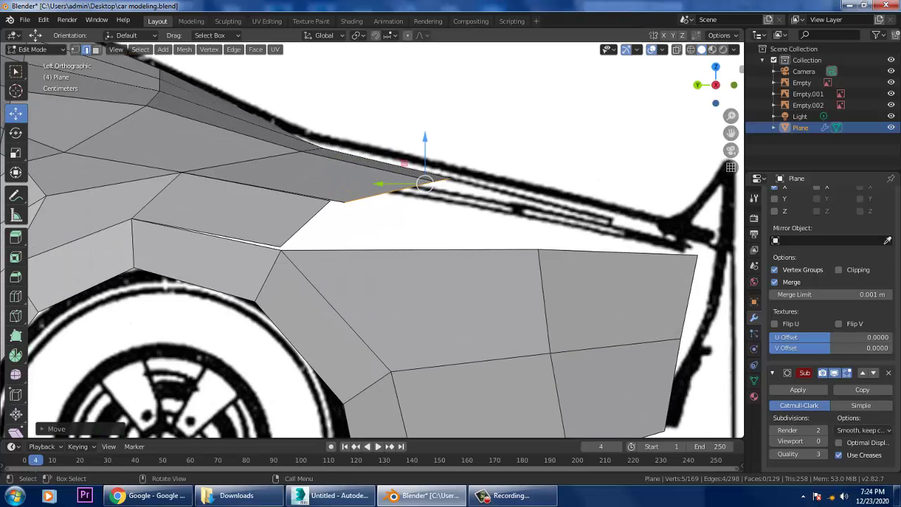
# Merge the pillar flap's upper corner with the roof edge and its lower corner with the quarter panel, both at center.
pyautogui.moveTo(324, 194); pyautogui.dragTo(351, 209)
pyautogui.rightClick(339, 200)
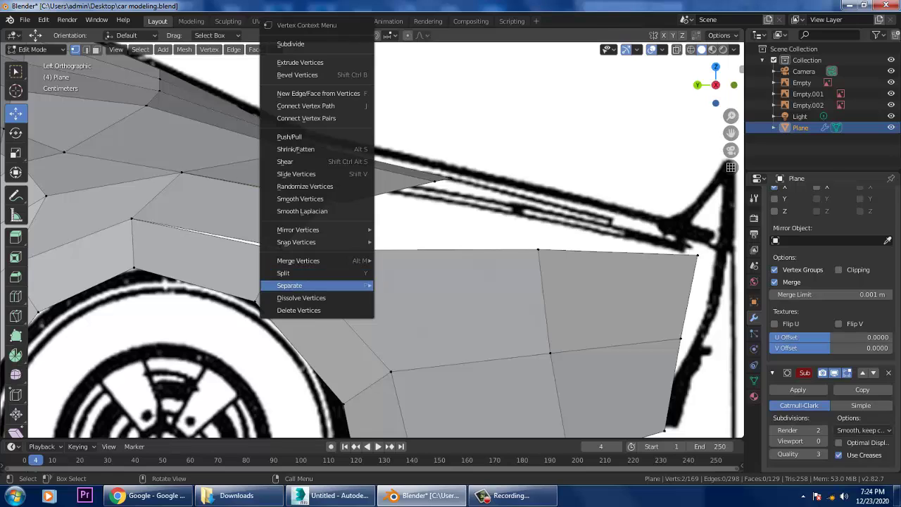
pyautogui.moveTo(317, 261)
pyautogui.click(404, 259)
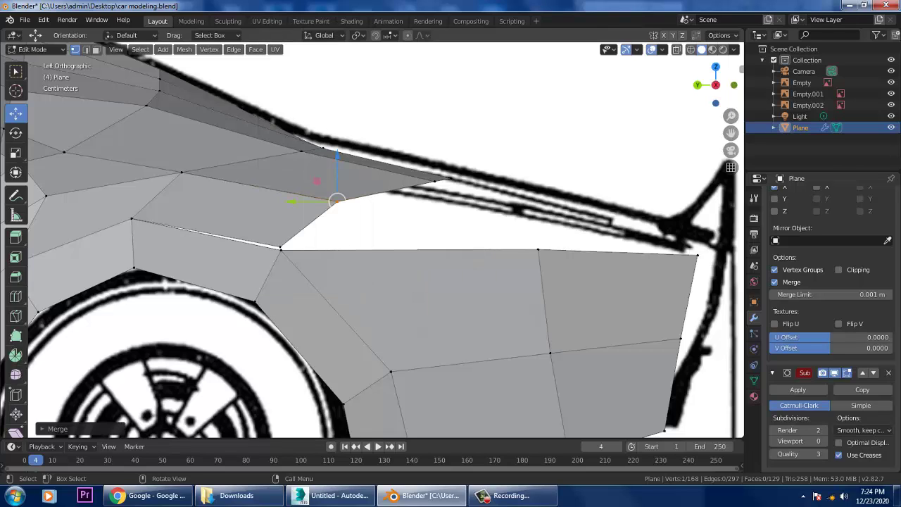
pyautogui.moveTo(271, 234); pyautogui.dragTo(332, 260)
pyautogui.press('m')
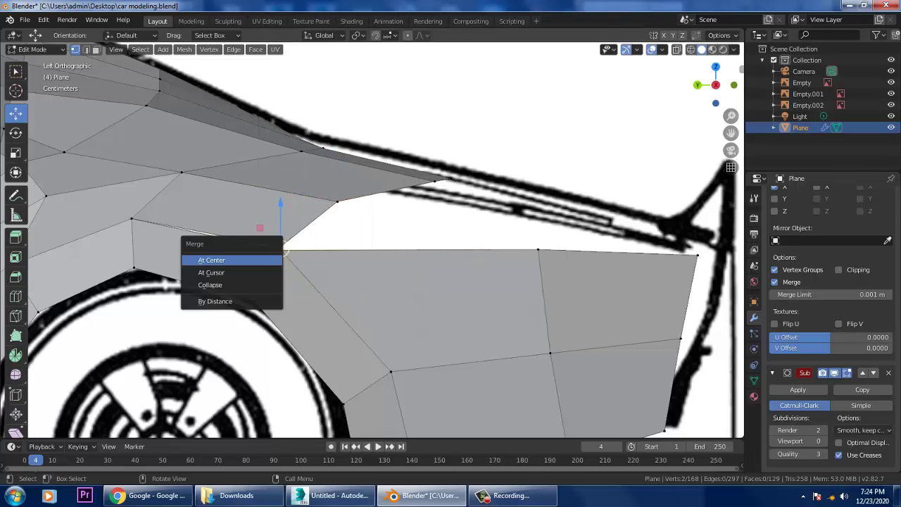
pyautogui.click(211, 259)
# Raise two vertices of the rear roof to round its crown.
pyautogui.moveTo(338, 204); pyautogui.dragTo(282, 248)
pyautogui.moveTo(282, 247); pyautogui.dragTo(483, 193, button='middle')
pyautogui.scroll(-3, 201, 111)
pyautogui.moveTo(475, 228); pyautogui.dragTo(475, 212)
pyautogui.click(535, 257)
pyautogui.moveTo(537, 215); pyautogui.dragTo(537, 191)
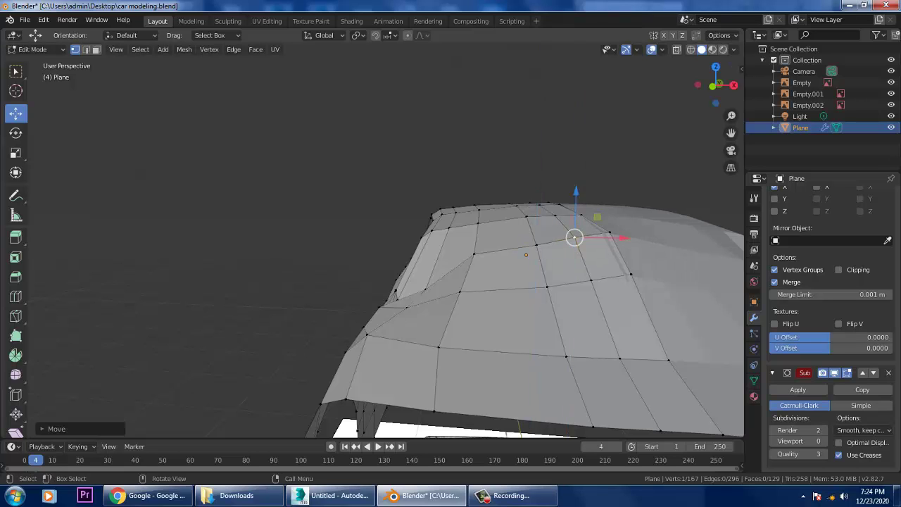
# Nudge a vertex at the roof's side and move the side window's rear corner vertex to the blueprint's window corner.
pyautogui.moveTo(537, 192); pyautogui.dragTo(521, 205, button='middle')
pyautogui.click(403, 273)
pyautogui.moveTo(404, 257); pyautogui.dragTo(406, 258)
pyautogui.moveTo(406, 257); pyautogui.dragTo(349, 282, button='middle')
pyautogui.moveTo(299, 315); pyautogui.dragTo(298, 308, button='middle')
pyautogui.moveTo(282, 310); pyautogui.dragTo(290, 312)
pyautogui.click(290, 311)
pyautogui.moveTo(290, 311); pyautogui.dragTo(299, 295, button='middle')
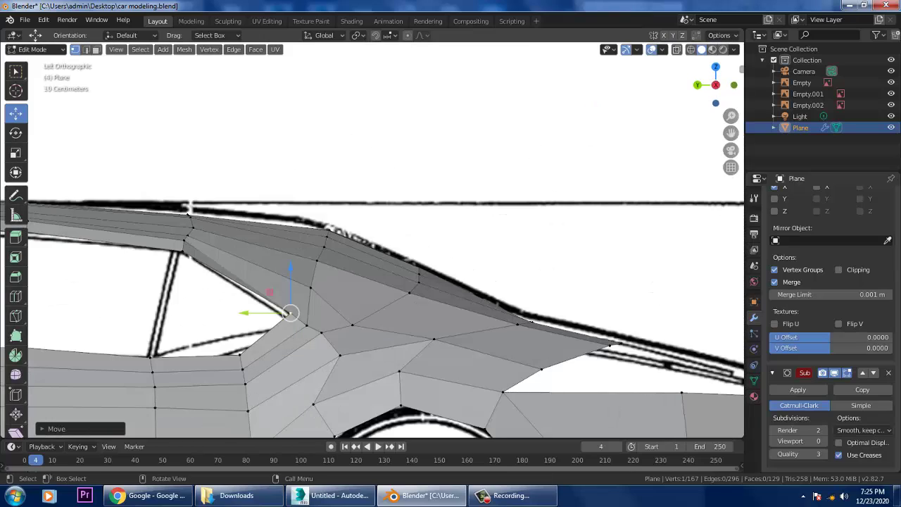
# Move vertices across the rear roof vertically, one at a time, to even out the roof's curvature.
pyautogui.press('KP_7')
pyautogui.moveTo(373, 240); pyautogui.dragTo(345, 250, button='middle')
pyautogui.press('g')
pyautogui.press('z')
pyautogui.press('Return')
pyautogui.click(509, 241)
pyautogui.press('g')
pyautogui.press('z')
pyautogui.press('Return')
pyautogui.click(455, 251)
pyautogui.press('g')
pyautogui.press('z')
pyautogui.press('Return')
pyautogui.click(541, 233)
pyautogui.press('g')
pyautogui.press('z')
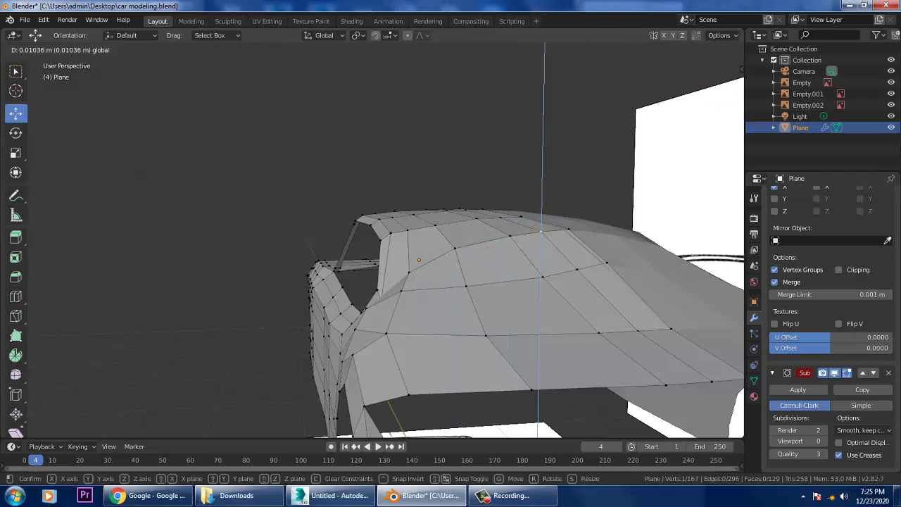
pyautogui.press('Return')
# Adjust the height of the pillar vertex just behind the side window's rear corner, and save the file.
pyautogui.moveTo(541, 234); pyautogui.dragTo(394, 232, button='middle')
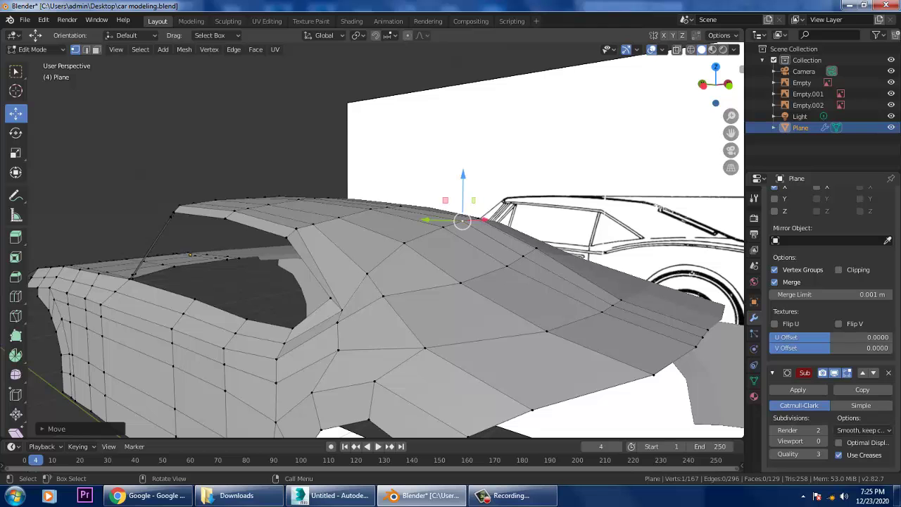
pyautogui.click(343, 307)
pyautogui.press('g')
pyautogui.press('z')
pyautogui.press('Return')
pyautogui.moveTo(342, 307); pyautogui.dragTo(426, 250, button='middle')
pyautogui.hotkey('ctrl', 's')
# In top view, select the three middle edges of the roof's rear end and extrude them toward the tail.
pyautogui.press('shift')
pyautogui.moveTo(585, 356); pyautogui.dragTo(493, 310, button='middle')
pyautogui.moveTo(246, 146); pyautogui.dragTo(299, 177, button='middle')
pyautogui.keyDown('shift'); pyautogui.moveTo(300, 282); pyautogui.dragTo(306, 159, button='middle'); pyautogui.keyUp('shift')
pyautogui.scroll(2, 493, 281)
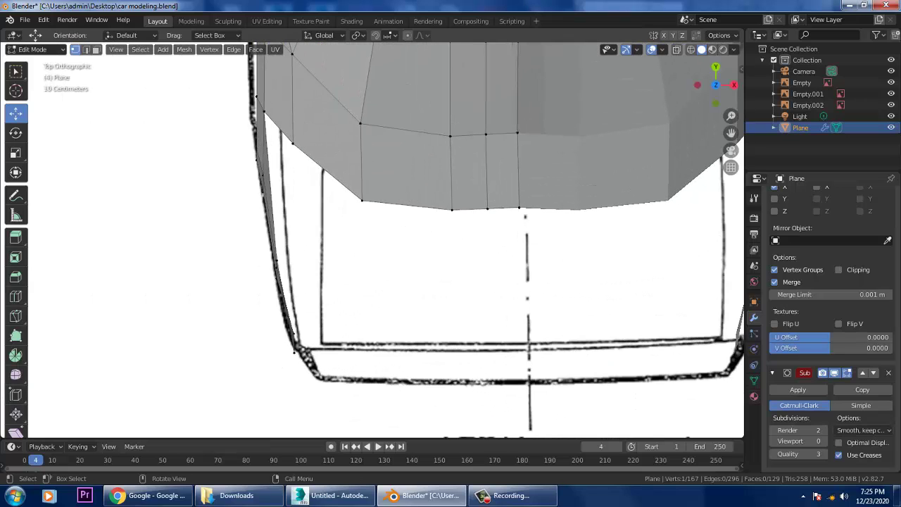
pyautogui.press('2')
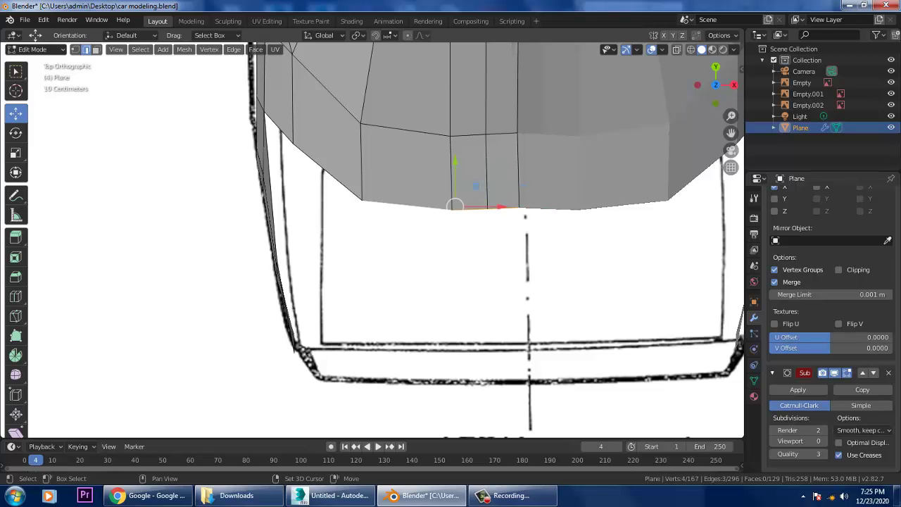
pyautogui.press('KP_2')
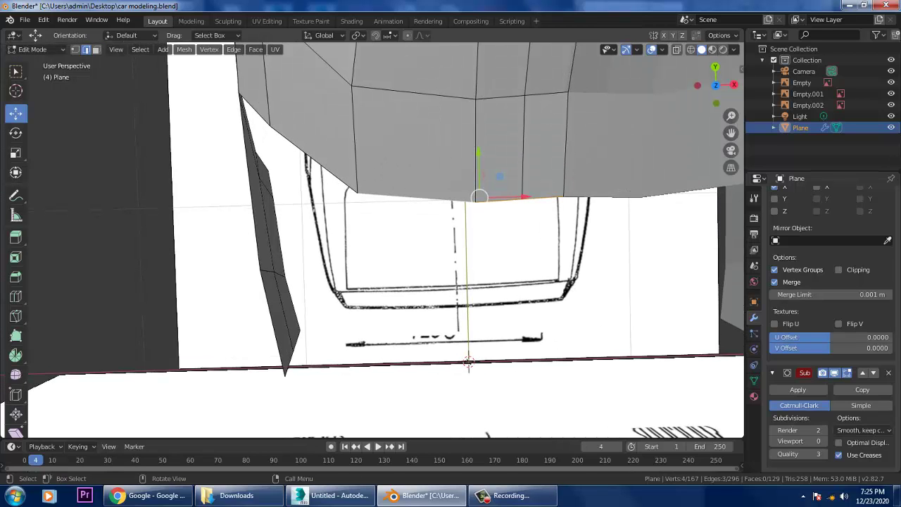
pyautogui.moveTo(387, 240); pyautogui.dragTo(496, 390, button='middle')
pyautogui.moveTo(519, 405); pyautogui.dragTo(416, 274, button='middle')
pyautogui.press('KP_7')
pyautogui.press('ctrl+KP_1')
pyautogui.press('KP_7')
pyautogui.keyDown('shift'); pyautogui.moveTo(451, 317); pyautogui.dragTo(451, 264, button='middle'); pyautogui.keyUp('shift')
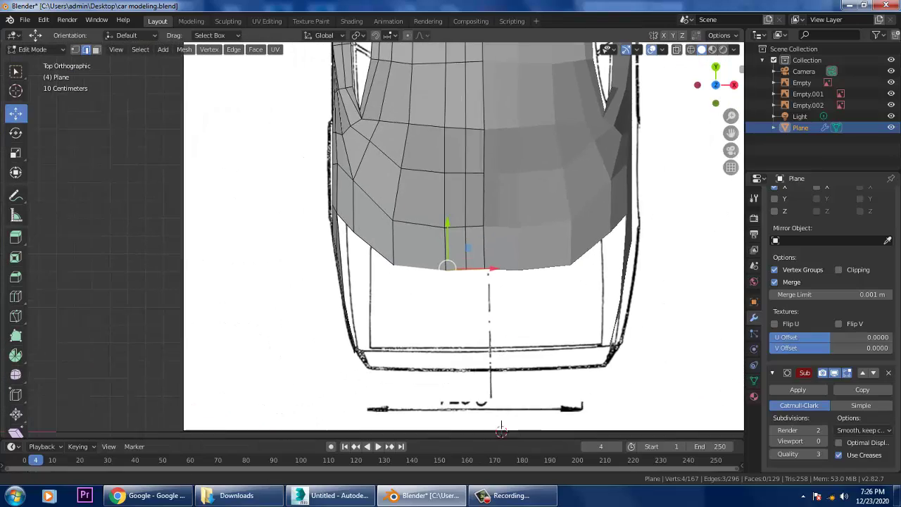
pyautogui.scroll(2, 450, 254)
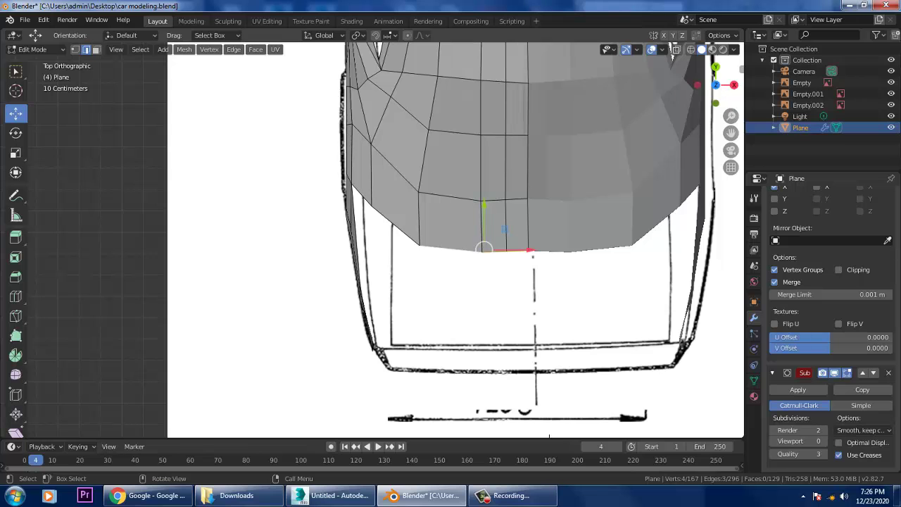
pyautogui.press('e')
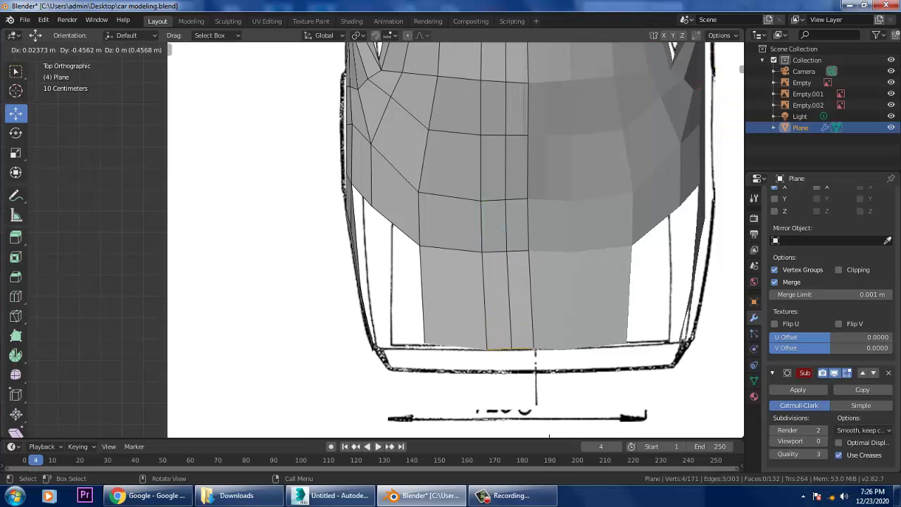
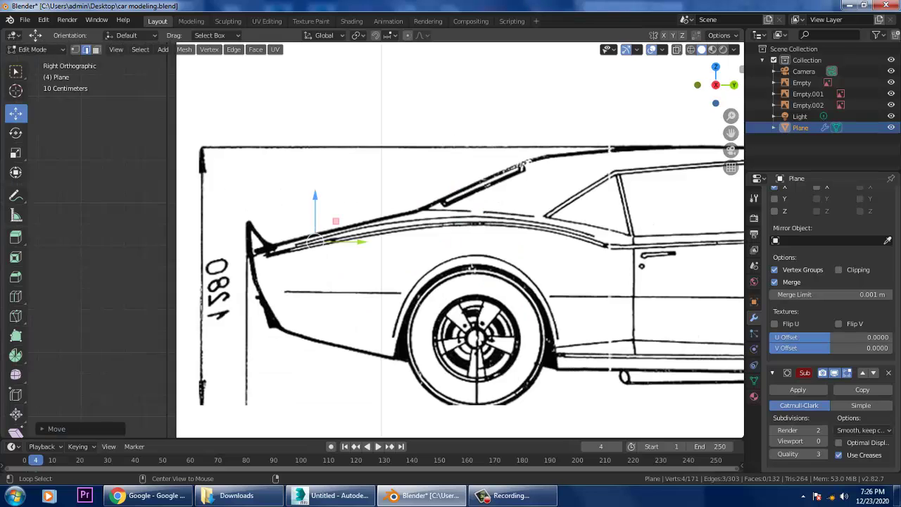
# In side view, extrude the deck strip's rear edge again along the blueprint's slope to the base of the spoiler.
pyautogui.press('KP_1')
pyautogui.press('ctrl+KP_3')
pyautogui.scroll(3, 338, 239)
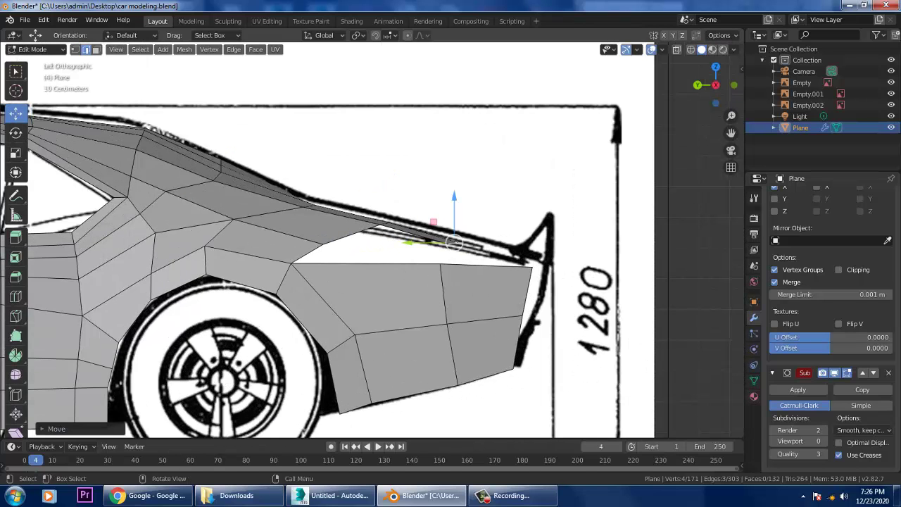
pyautogui.press('e')
pyautogui.press('Return')
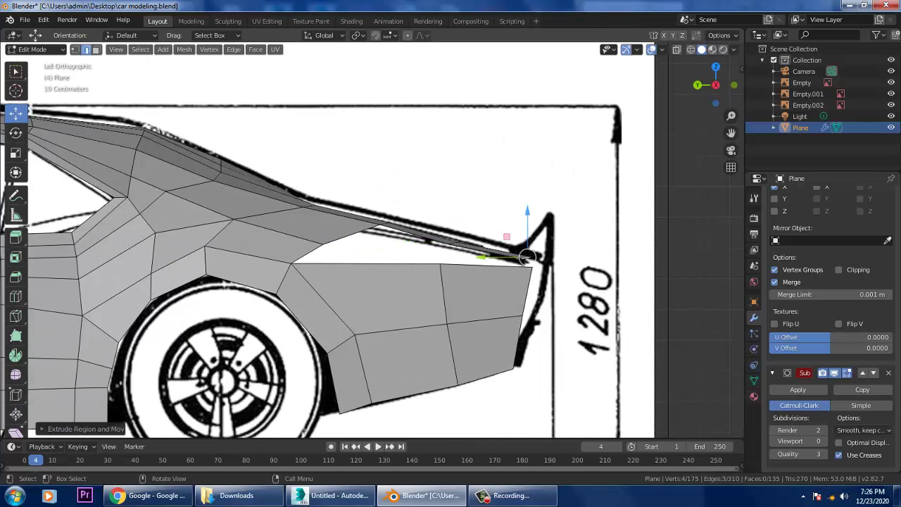
pyautogui.press('KP_7')
pyautogui.keyDown('shift'); pyautogui.moveTo(451, 239); pyautogui.dragTo(464, 200, button='middle'); pyautogui.keyUp('shift')
pyautogui.press('1')
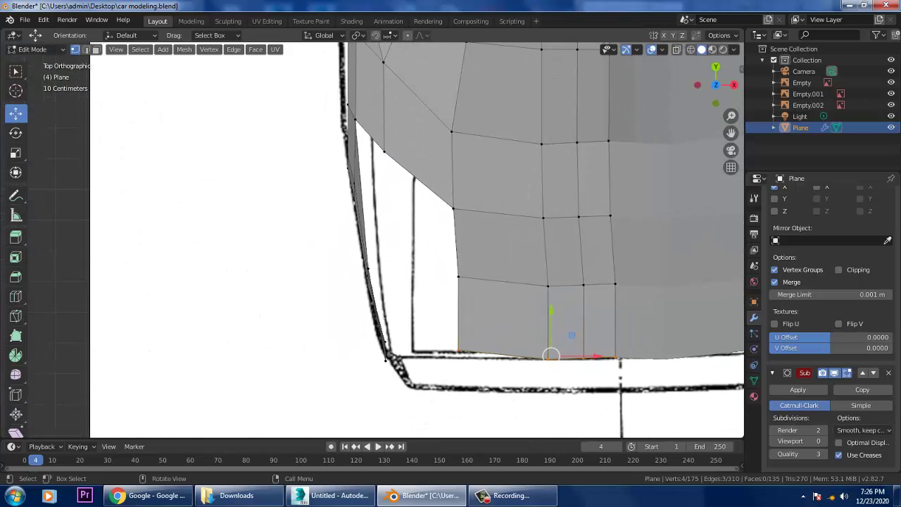
pyautogui.click(551, 355)
pyautogui.rightClick(551, 355)
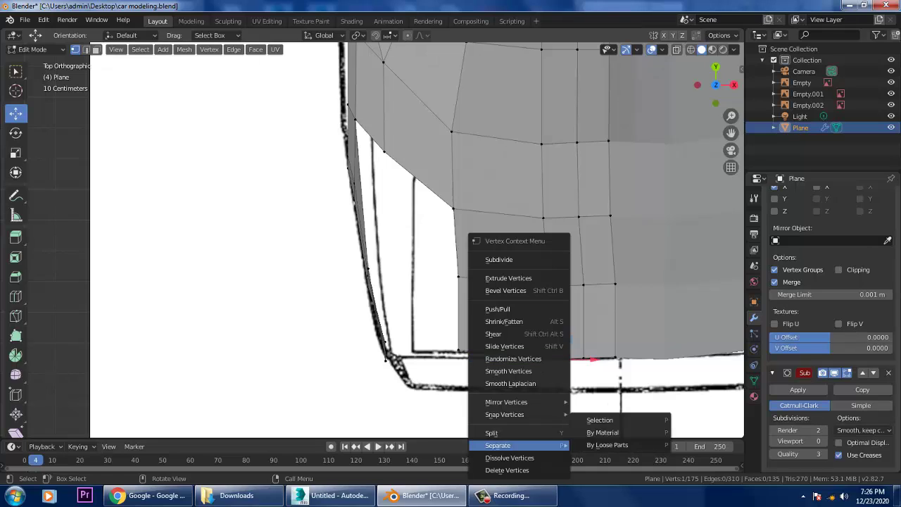
pyautogui.moveTo(505, 402)
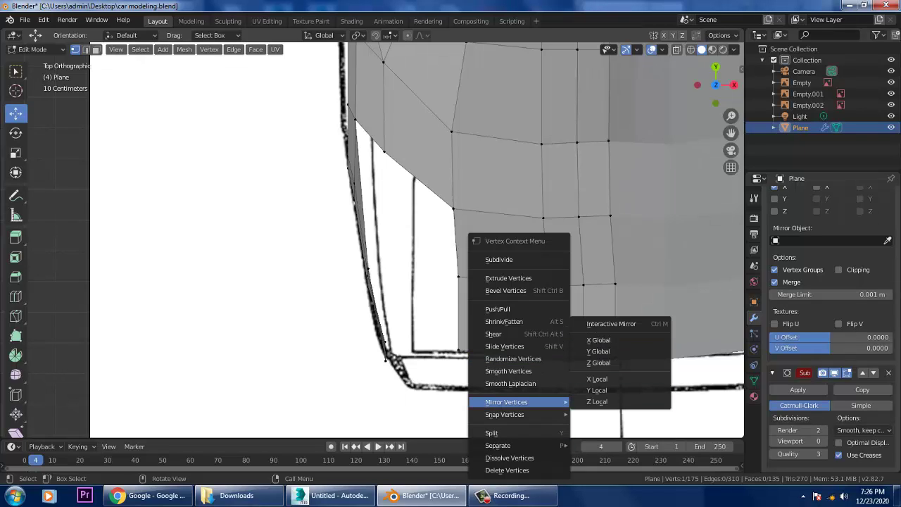
pyautogui.click(620, 401)
pyautogui.scroll(-2, 416, 239)
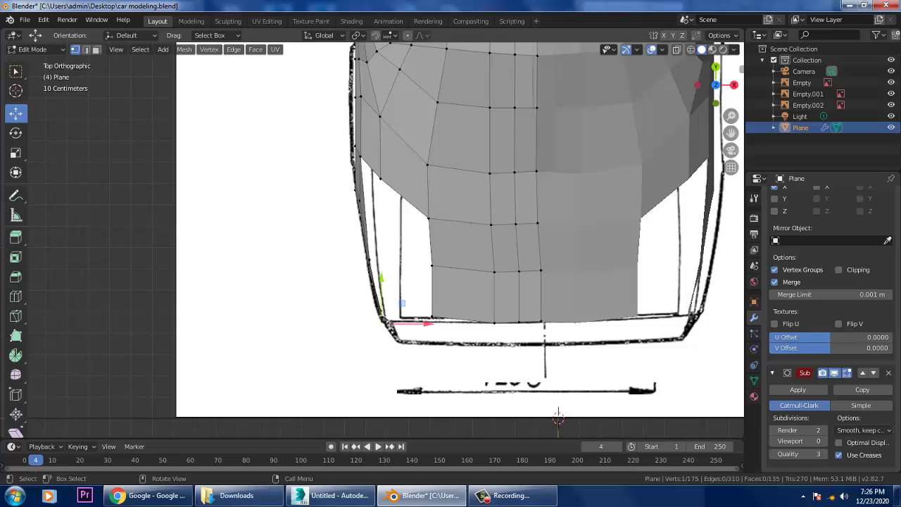
# In rear view, select the vertices along the side window's upper frame and pillar and move them slightly outward toward the blueprint outline.
pyautogui.moveTo(458, 282); pyautogui.dragTo(380, 211, button='middle')
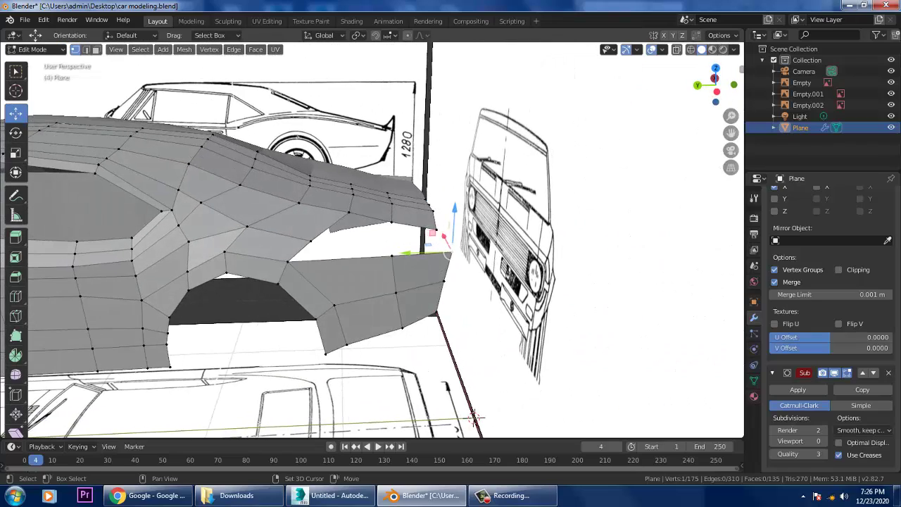
pyautogui.keyDown('shift'); pyautogui.moveTo(475, 417); pyautogui.dragTo(323, 416, button='middle'); pyautogui.keyUp('shift')
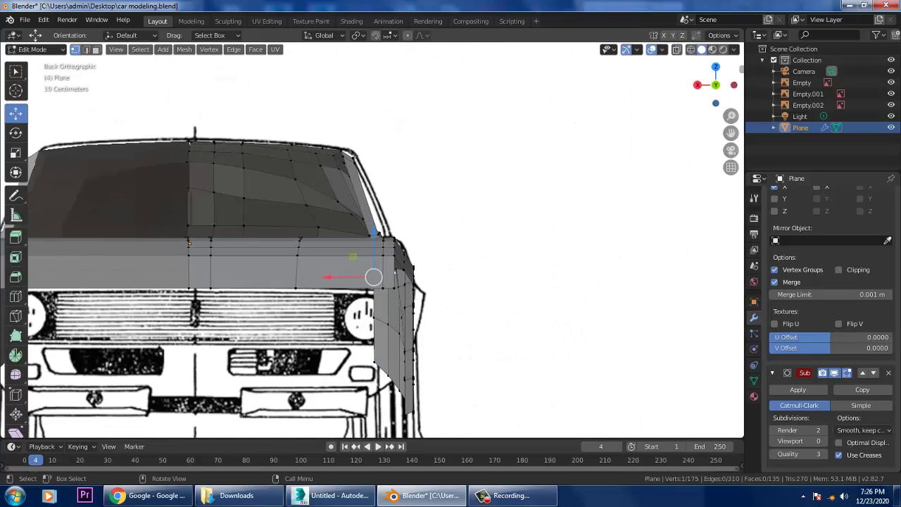
pyautogui.hotkey('alt', 'z')
pyautogui.hotkey('alt', 'z')
pyautogui.hotkey('shift', 'z')
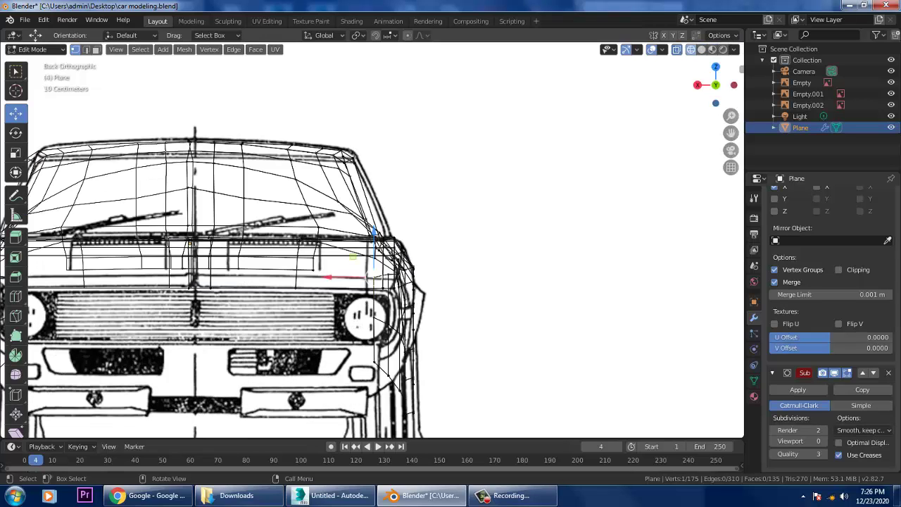
pyautogui.hotkey('shift', 'z')
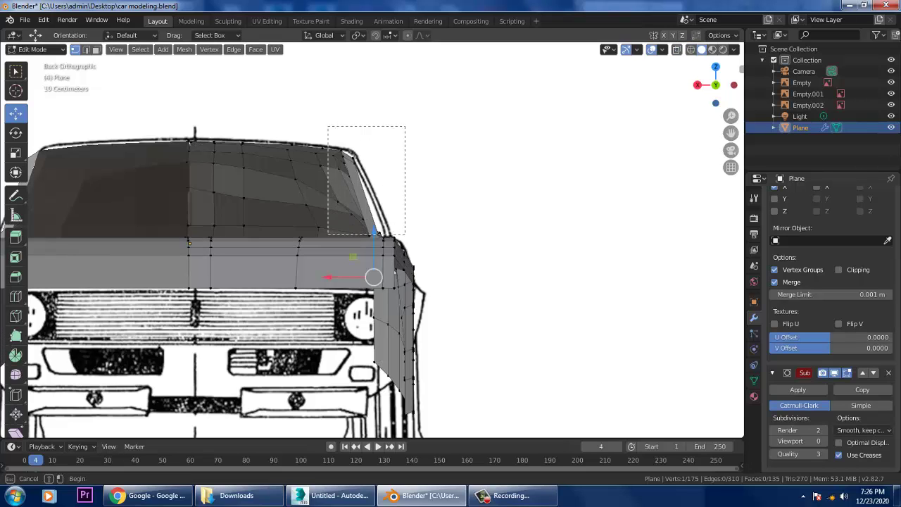
pyautogui.moveTo(405, 235); pyautogui.dragTo(405, 234)
pyautogui.scroll(-1, 371, 241)
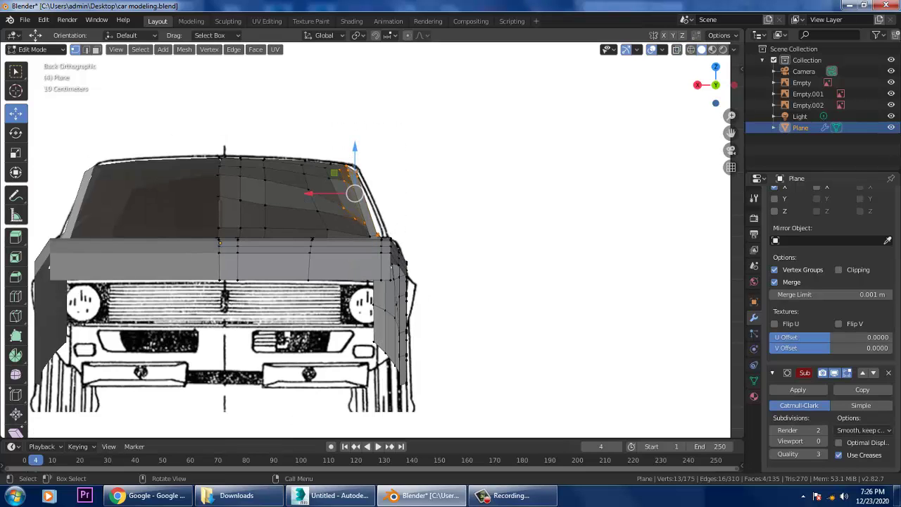
pyautogui.scroll(2, 372, 241)
pyautogui.press('g')
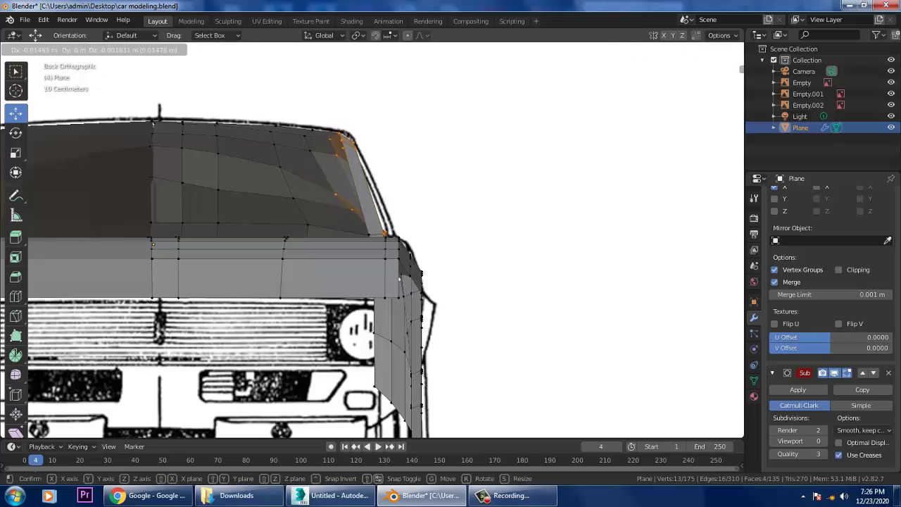
pyautogui.press('Return')
# In side view, extrude the two open edges between the roof pillar and quarter panel rearward along the blueprint's deck slope.
pyautogui.scroll(-2, 372, 241)
pyautogui.moveTo(423, 282); pyautogui.dragTo(493, 281, button='middle')
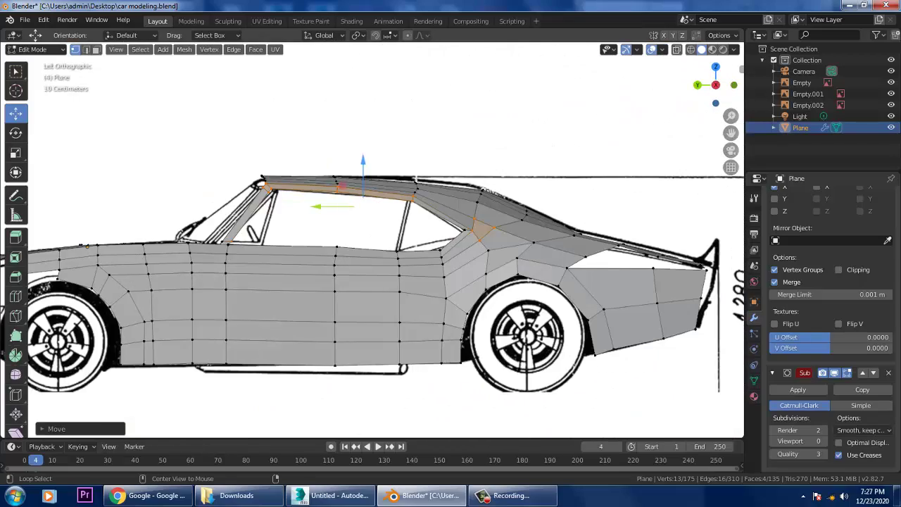
pyautogui.scroll(6, 633, 257)
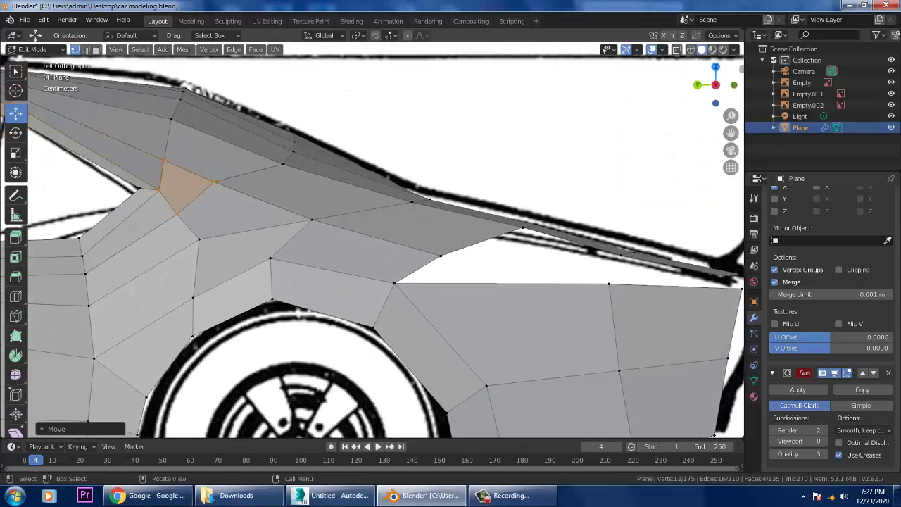
pyautogui.press('2')
pyautogui.click(417, 269)
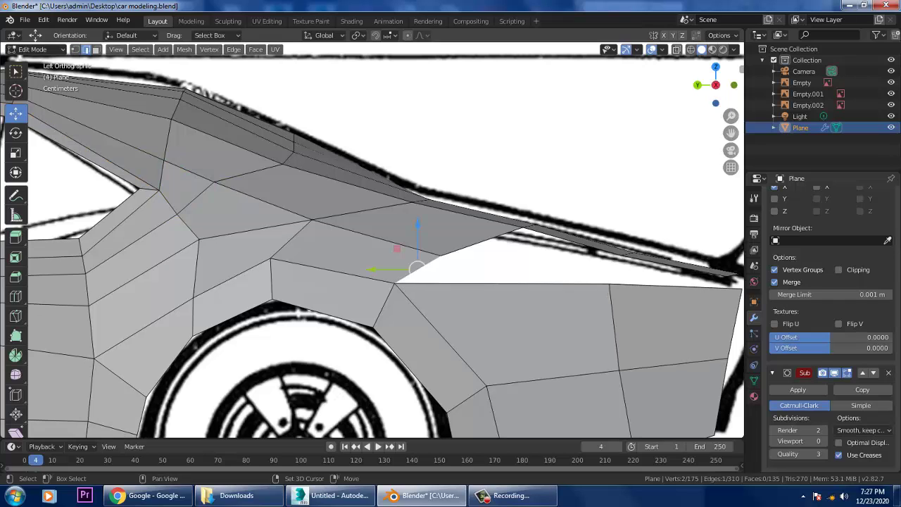
pyautogui.press('e')
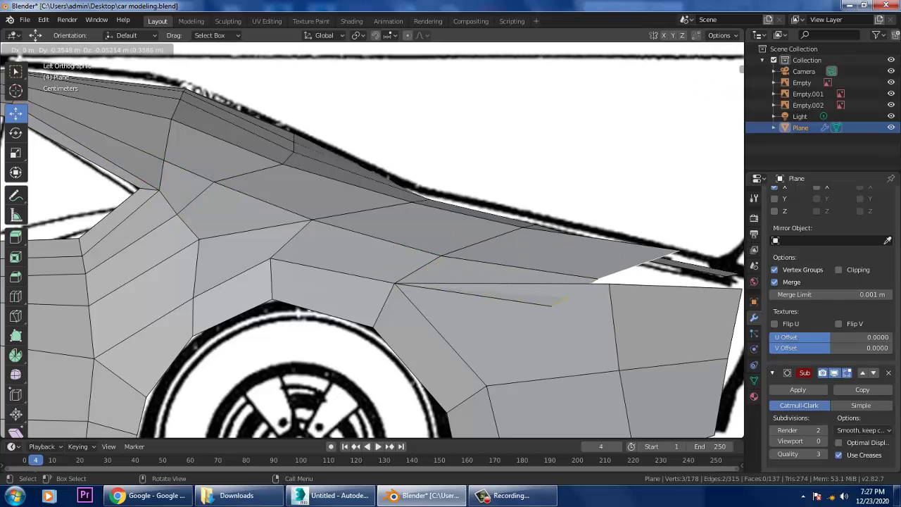
pyautogui.press('Return')
pyautogui.moveTo(373, 239); pyautogui.dragTo(493, 225, button='middle')
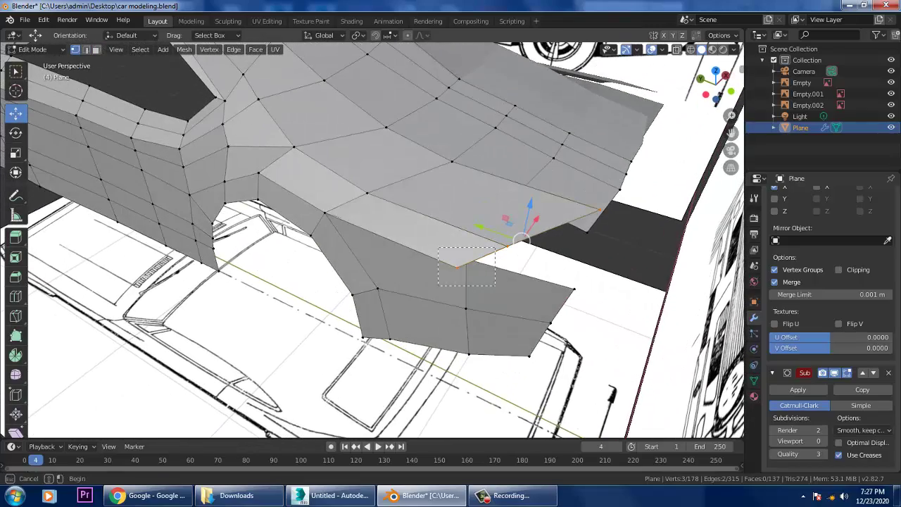
pyautogui.moveTo(495, 285); pyautogui.dragTo(495, 285)
pyautogui.rightClick(445, 255)
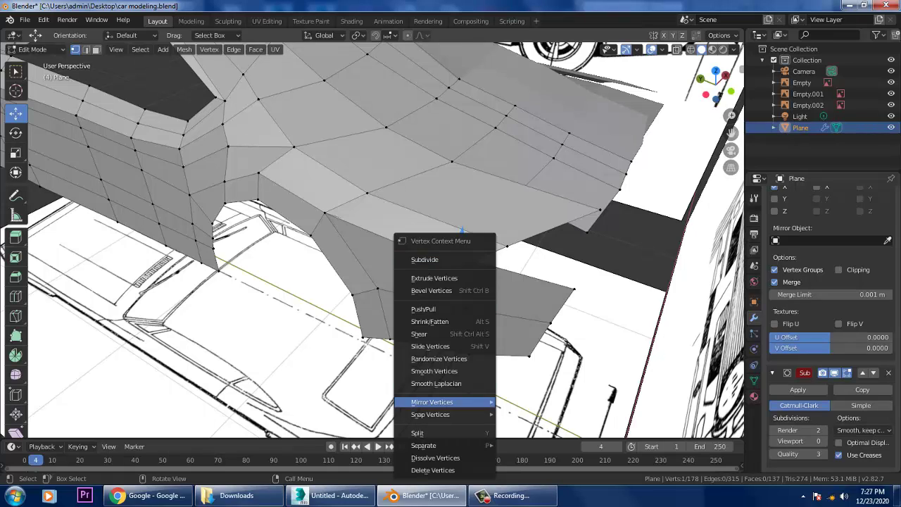
pyautogui.press('Escape')
pyautogui.moveTo(451, 254); pyautogui.dragTo(464, 276, button='middle')
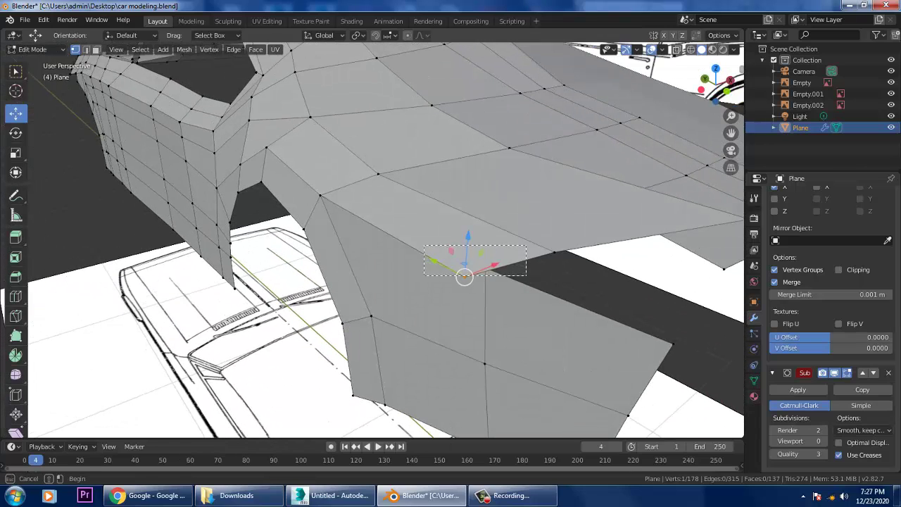
pyautogui.moveTo(424, 245); pyautogui.dragTo(516, 302)
pyautogui.rightClick(440, 278)
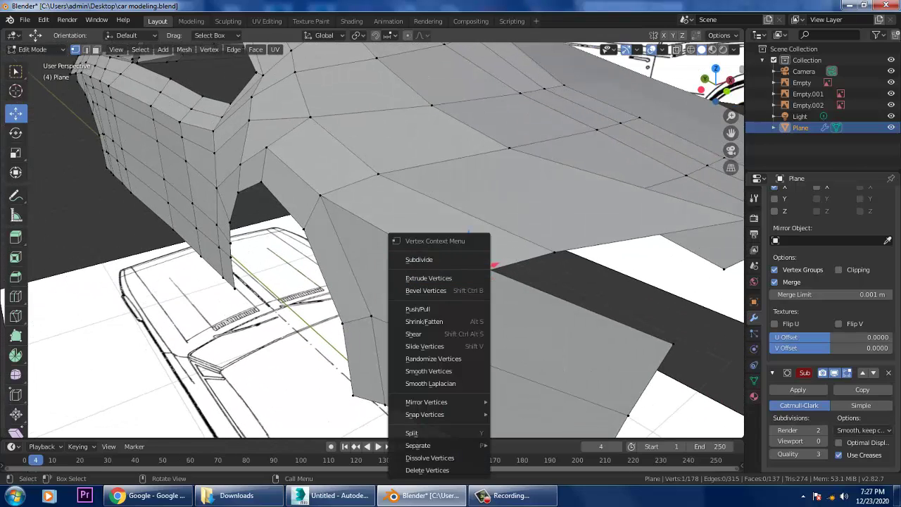
pyautogui.moveTo(450, 414)
pyautogui.click(533, 380)
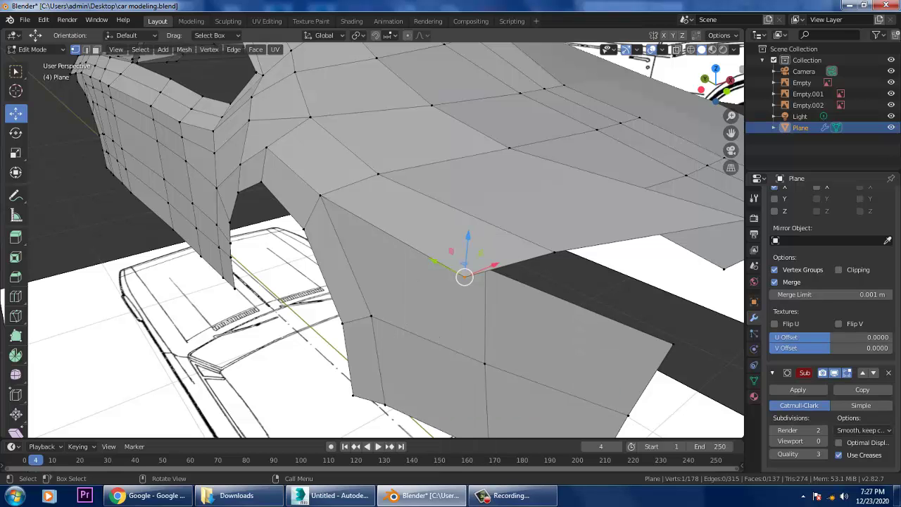
# Using wireframe to reach both points, merge the extruded strip's outer corner with the quarter panel's adjacent top-edge vertex, and return to solid shading.
pyautogui.hotkey('shift', 'z')
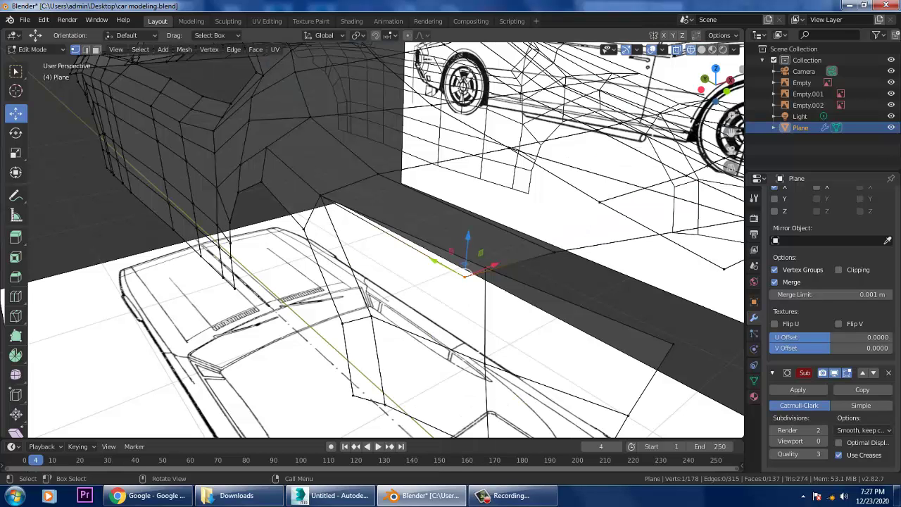
pyautogui.moveTo(387, 282); pyautogui.dragTo(401, 279, button='middle')
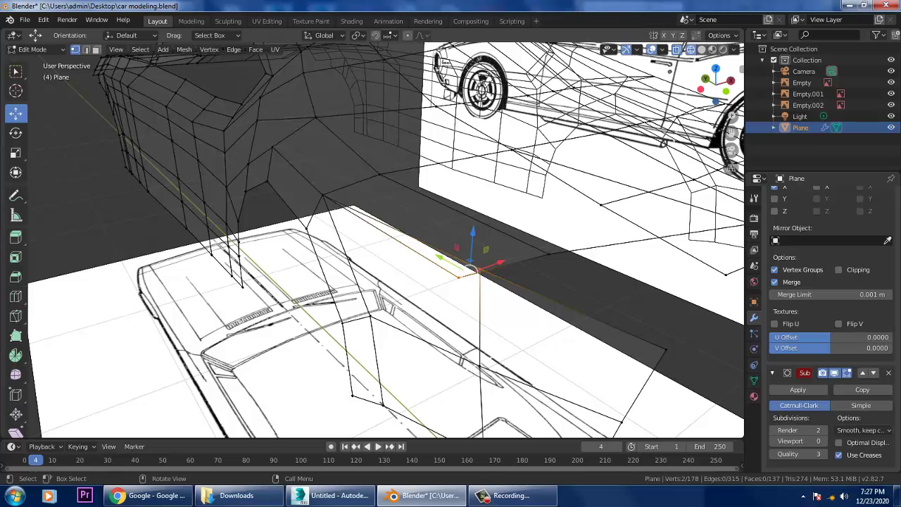
pyautogui.press('m')
pyautogui.click(416, 291)
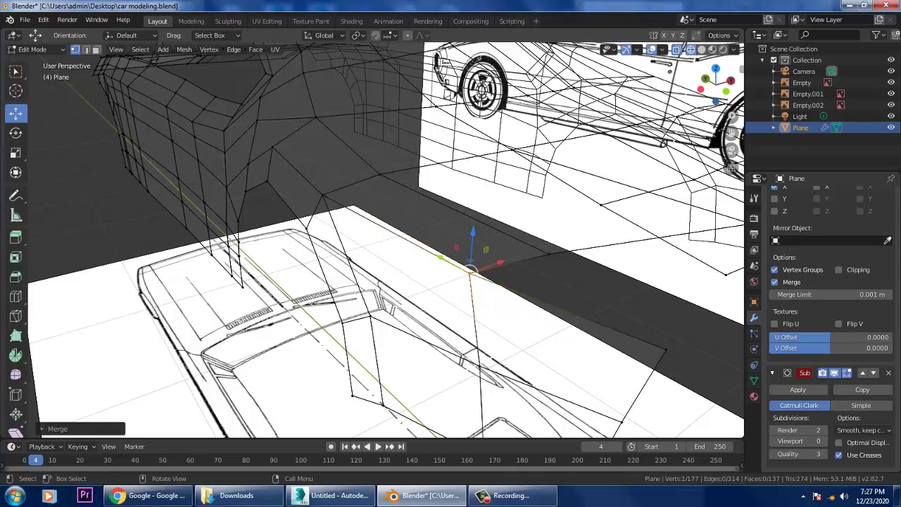
pyautogui.click(701, 49)
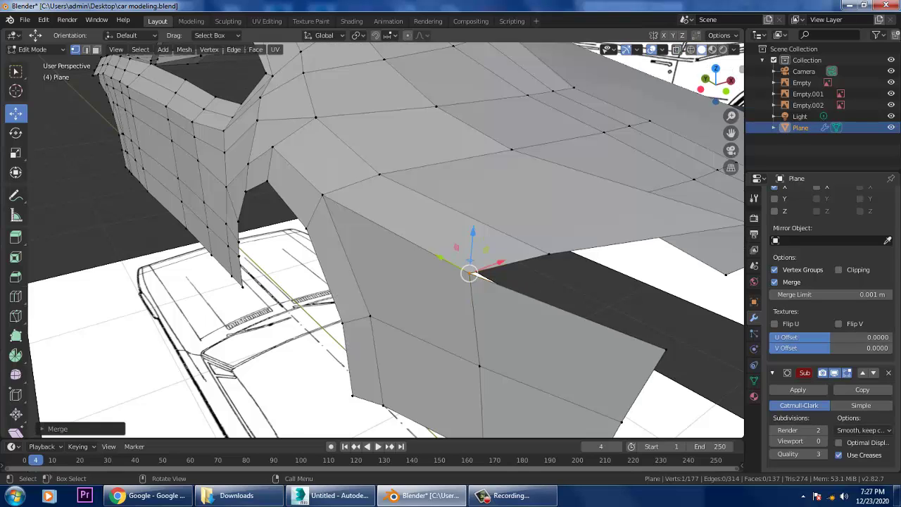
# In top view, move the extruded strip's middle rear vertex about 0.09 m inward and 0.10 m forward onto the blueprint's trunk line.
pyautogui.press('KP_Decimal')
pyautogui.moveTo(374, 240); pyautogui.dragTo(405, 201, button='middle')
pyautogui.press('KP_7')
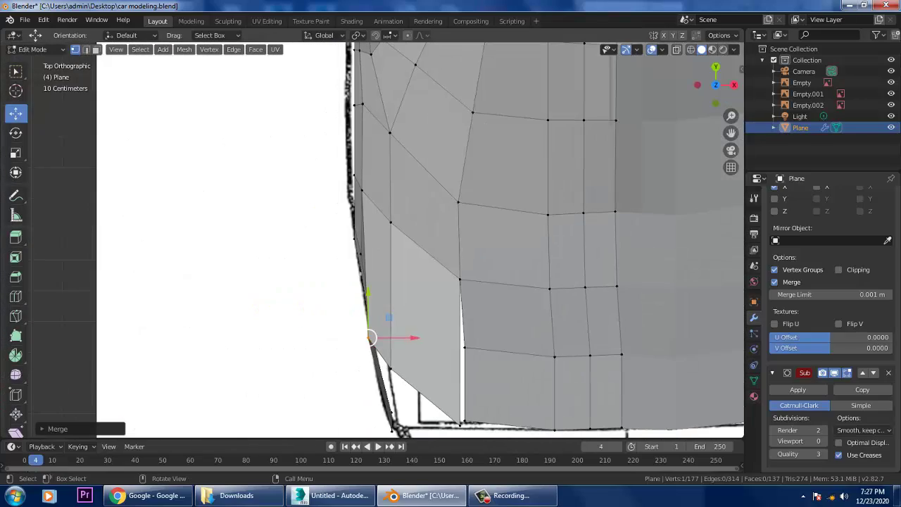
pyautogui.press('g')
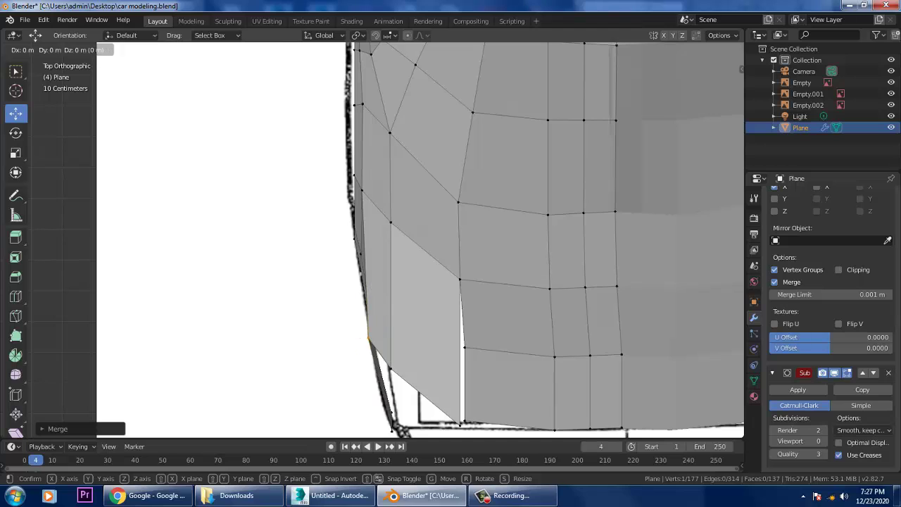
pyautogui.press('Escape')
pyautogui.press('g')
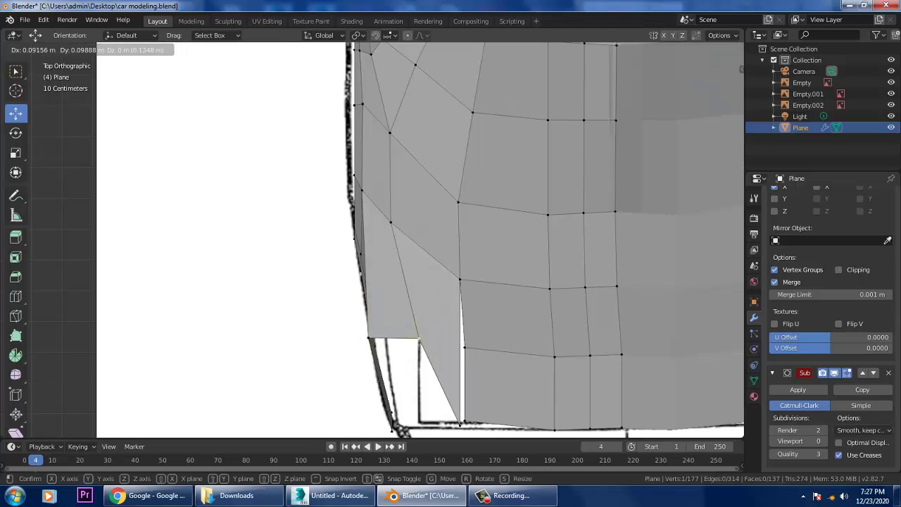
pyautogui.click(421, 348)
# Move the strip's inner rear corner forward beside the deck strip's vertex, and shift its outer rear corner about 0.075 m inward.
pyautogui.click(461, 422)
pyautogui.press('g')
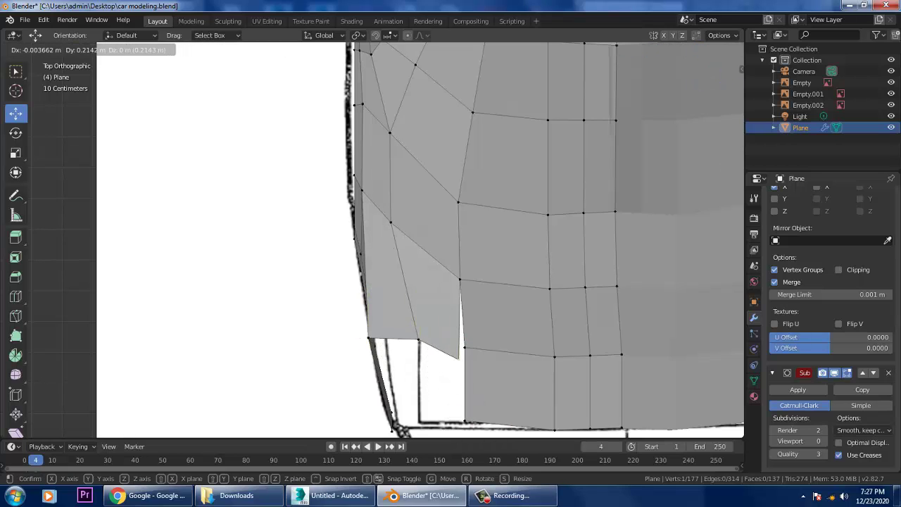
pyautogui.click(461, 350)
pyautogui.click(369, 338)
pyautogui.press('g')
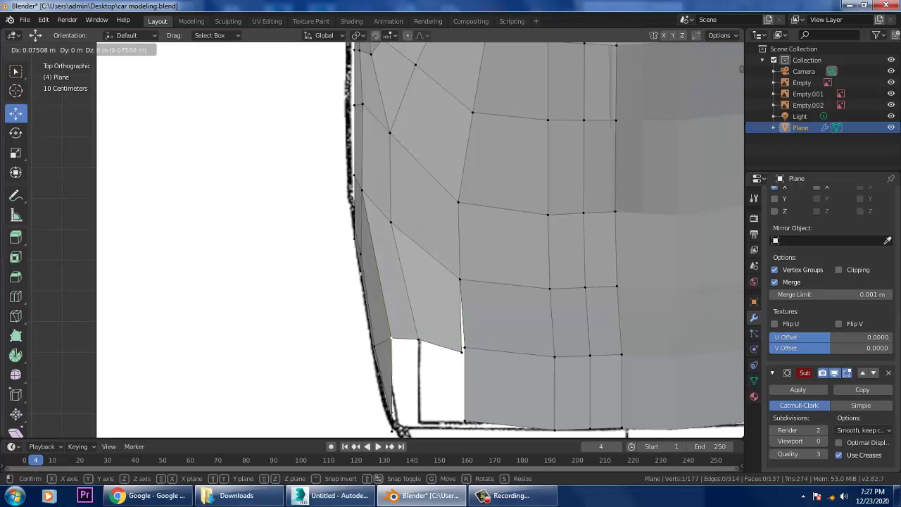
pyautogui.click(391, 338)
# Merge the strip's inner rear corner with the adjacent deck vertex at center, and nudge the merged vertex slightly forward.
pyautogui.keyDown('shift'); pyautogui.click(462, 349); pyautogui.keyUp('shift')
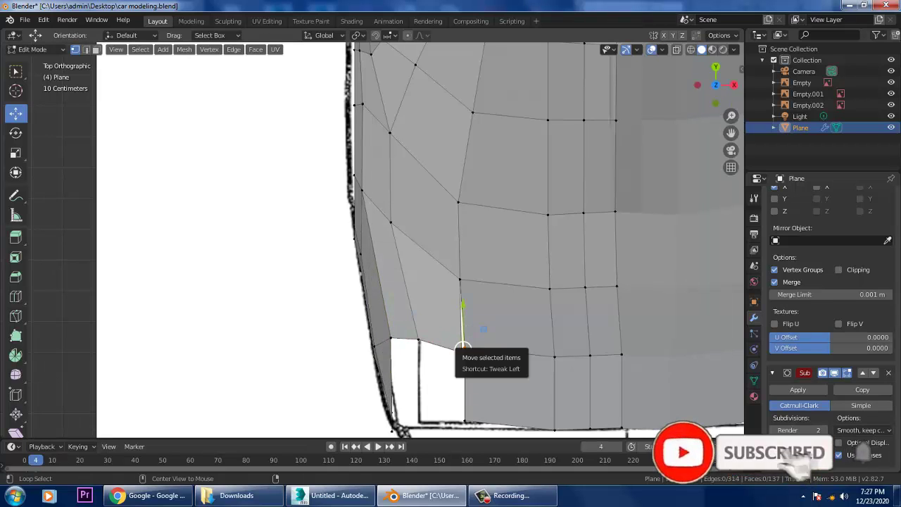
pyautogui.press('m')
pyautogui.press('Return')
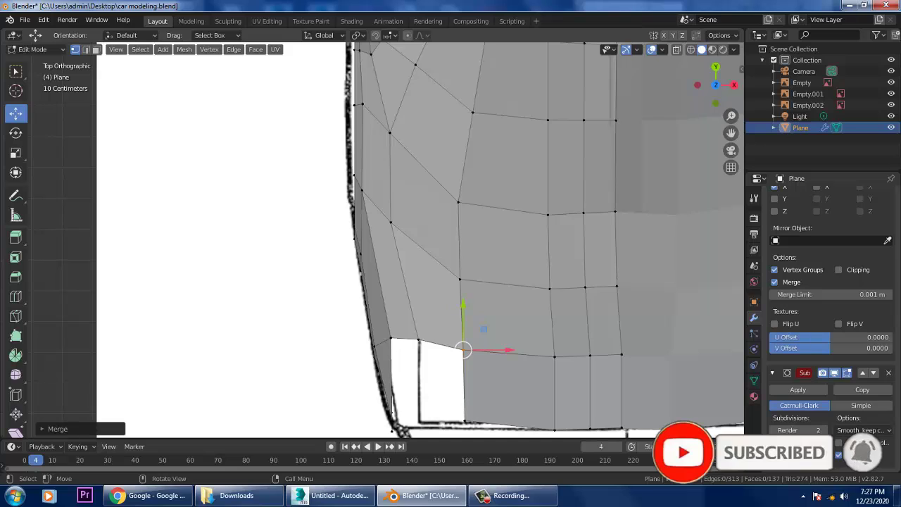
pyautogui.moveTo(462, 349); pyautogui.dragTo(464, 345)
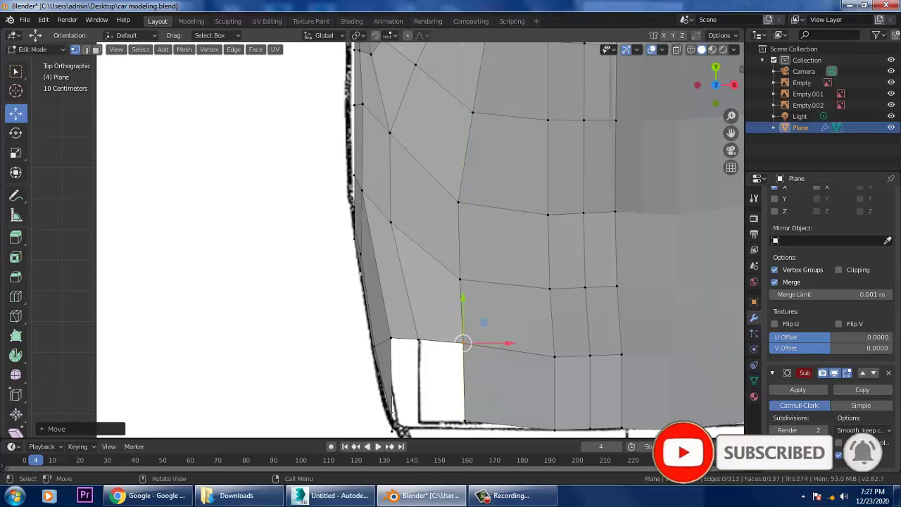
# Extrude the two open rear edges between the deck and quarter panel back to the deck's rear end.
pyautogui.moveTo(464, 345); pyautogui.dragTo(458, 200, button='middle')
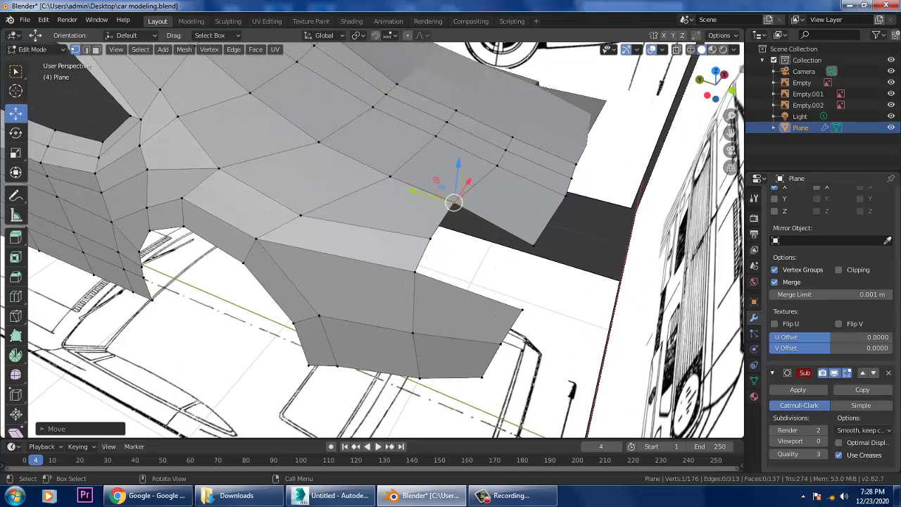
pyautogui.press('2')
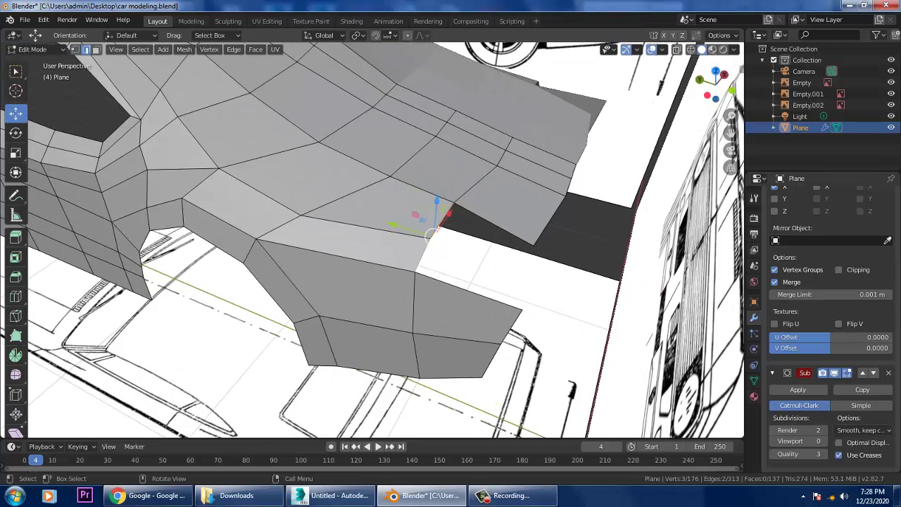
pyautogui.press('e')
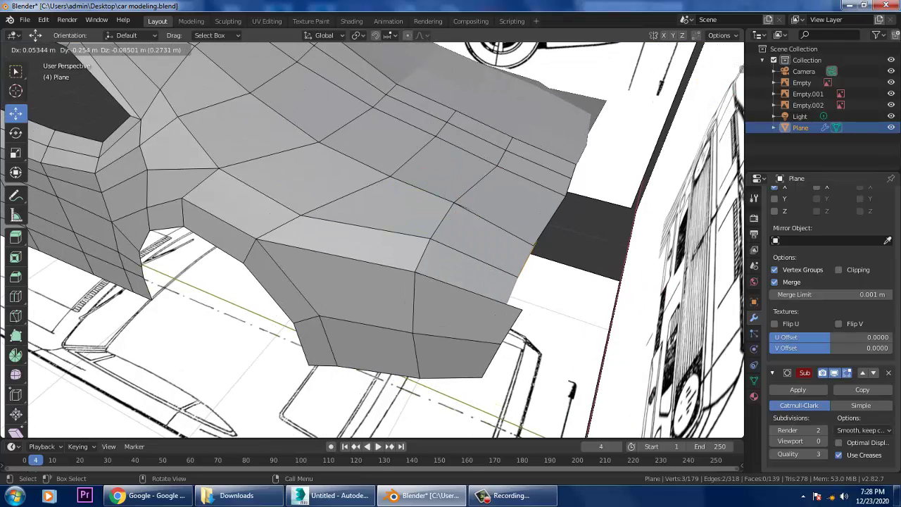
pyautogui.click(518, 275)
# Merge the new strip's outer corner with the quarter panel's rear corner, and its inner corner with the deck's rear corner, both at center.
pyautogui.moveTo(517, 274); pyautogui.dragTo(497, 330, button='middle')
pyautogui.scroll(5, 559, 300)
pyautogui.moveTo(417, 361); pyautogui.dragTo(415, 361)
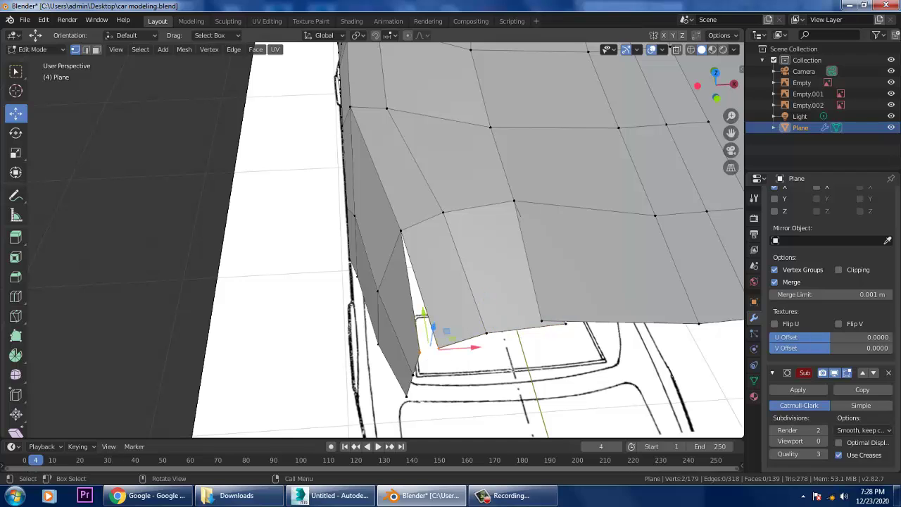
pyautogui.press('m')
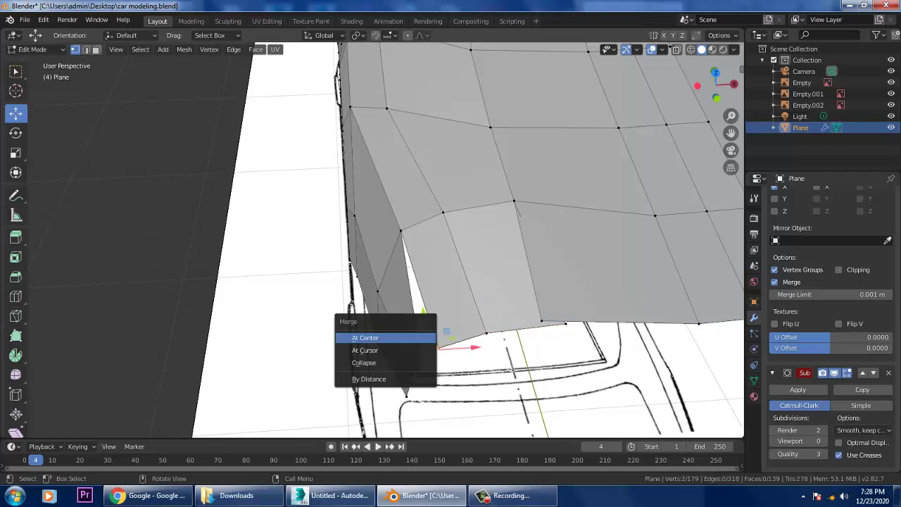
pyautogui.press('Return')
pyautogui.moveTo(562, 354); pyautogui.dragTo(562, 354)
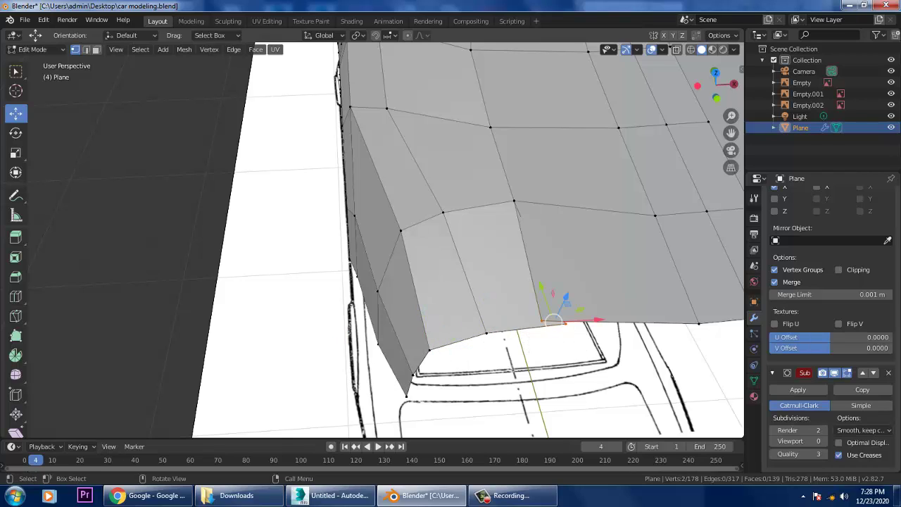
pyautogui.press('m')
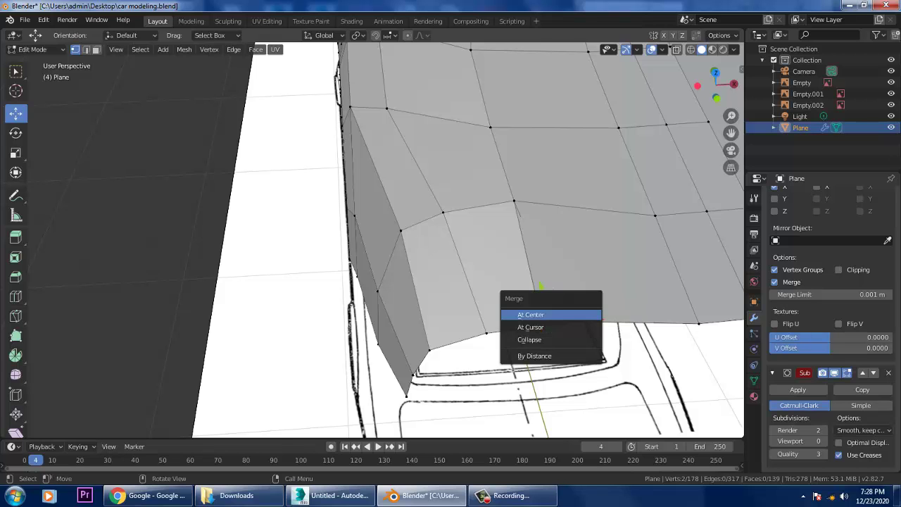
pyautogui.press('Return')
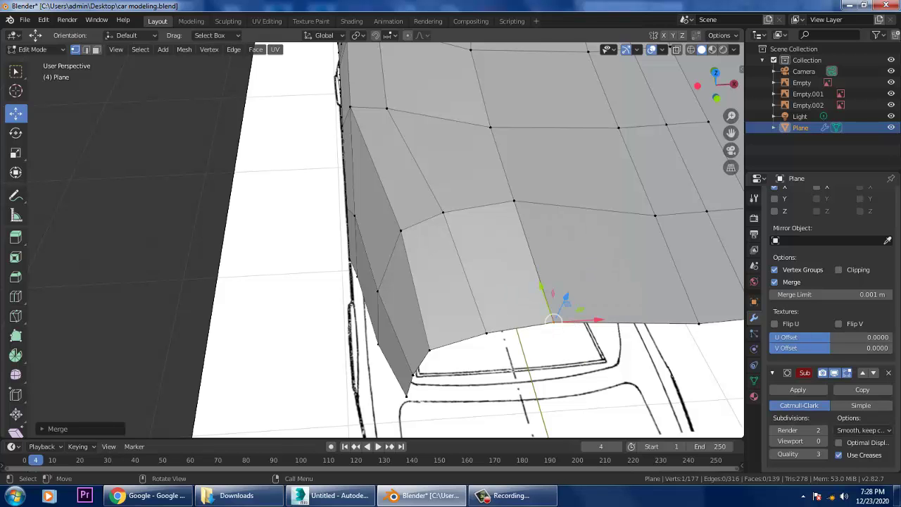
# Shift the rear-end vertex between the deck and quarter panel corners outward, aligning it against the top-view blueprint.
pyautogui.moveTo(493, 317); pyautogui.dragTo(408, 275, button='middle')
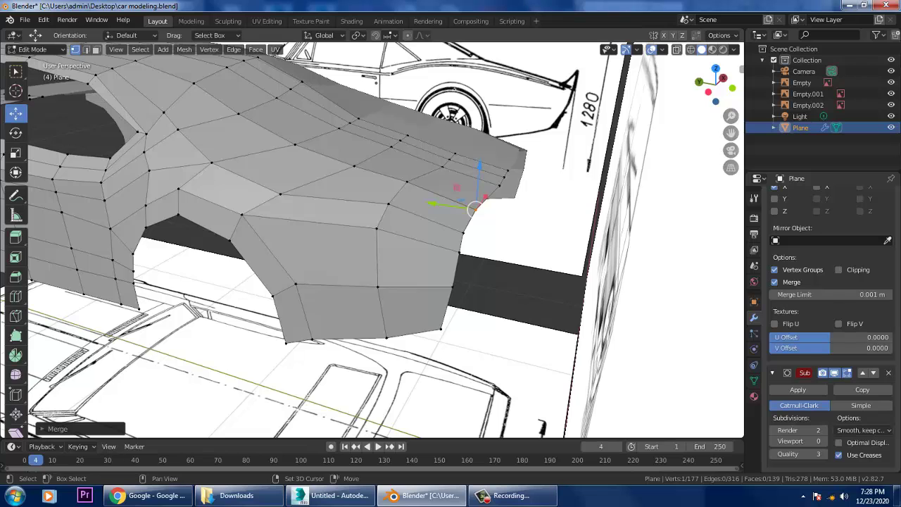
pyautogui.keyDown('alt'); pyautogui.moveTo(475, 208); pyautogui.dragTo(422, 239, button='middle'); pyautogui.keyUp('alt')
pyautogui.scroll(5, 436, 239)
pyautogui.moveTo(324, 310); pyautogui.dragTo(286, 310)
pyautogui.scroll(-5, 286, 311)
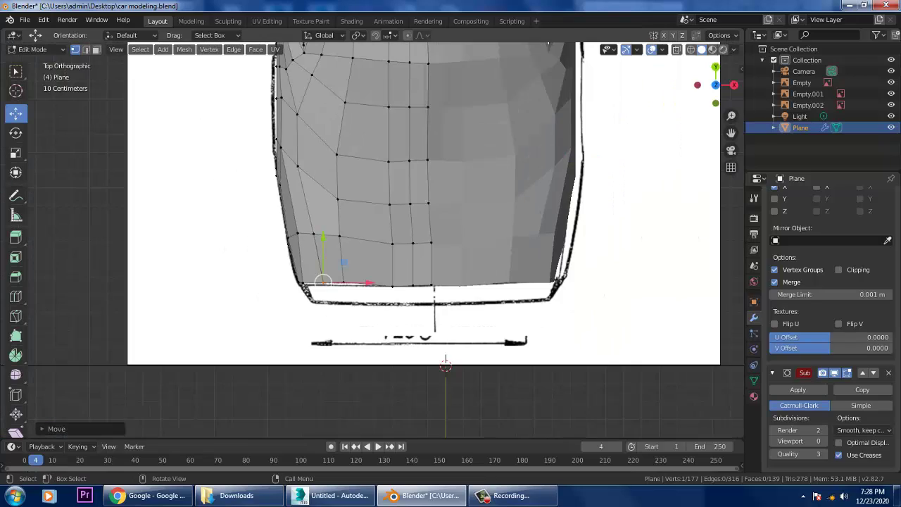
# Lower the deck-side vertex above the quarter panel slightly, and move the vertex ahead of it about 0.026 m inward and 0.014 m down.
pyautogui.moveTo(287, 311); pyautogui.dragTo(391, 379, button='middle')
pyautogui.scroll(4, 450, 399)
pyautogui.scroll(3, 390, 379)
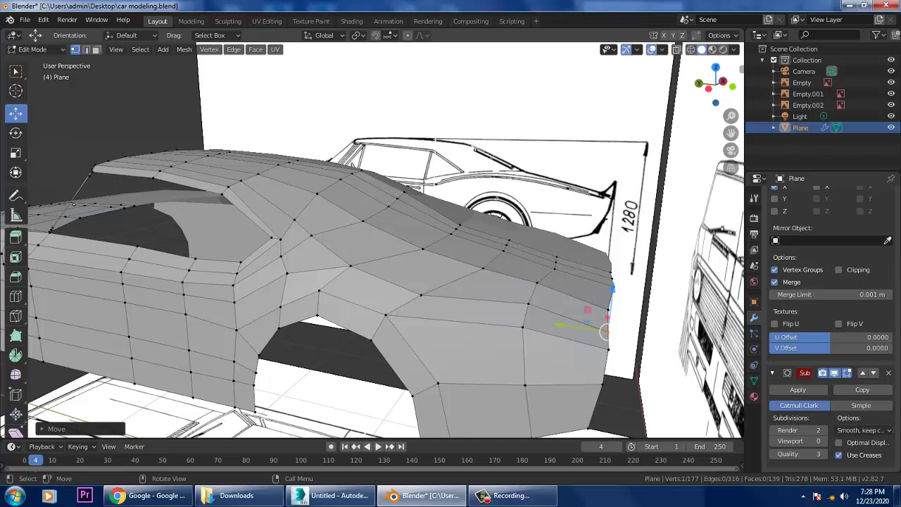
pyautogui.click(537, 285)
pyautogui.moveTo(537, 284); pyautogui.dragTo(537, 288)
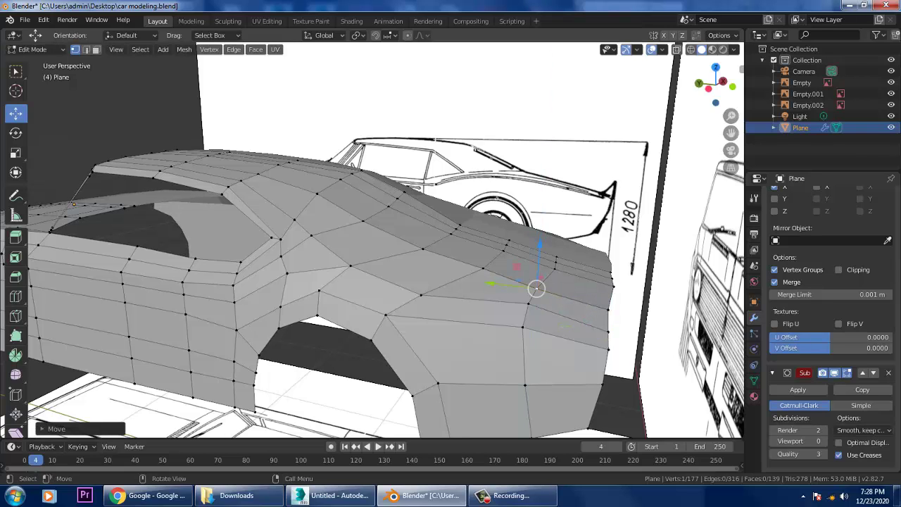
pyautogui.press('g')
pyautogui.hotkey('shift', 'y')
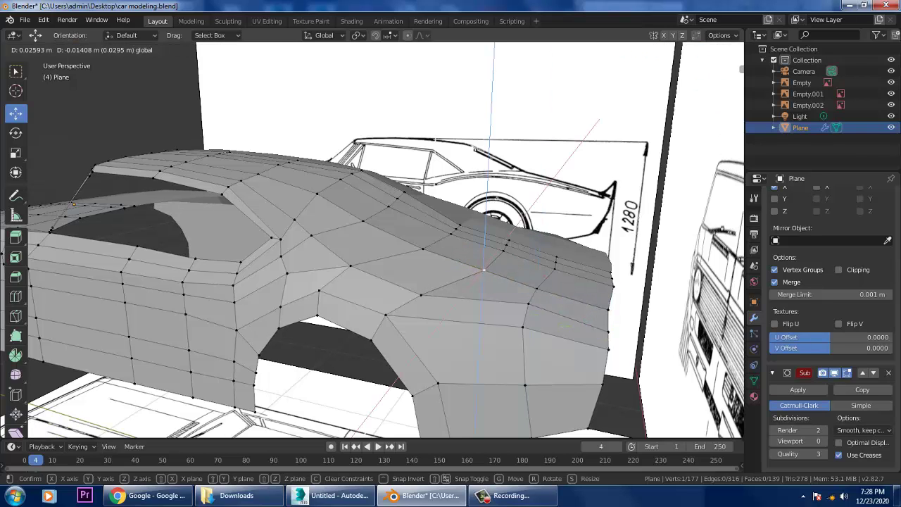
pyautogui.press('Return')
pyautogui.moveTo(423, 317); pyautogui.dragTo(450, 268, button='middle')
pyautogui.press('g')
pyautogui.press('Return')
# Lower the strip's middle vertex behind the wheel arch by about 0.024 m, and the quarter panel vertex just below it by about 0.023 m.
pyautogui.click(592, 294)
pyautogui.press('g')
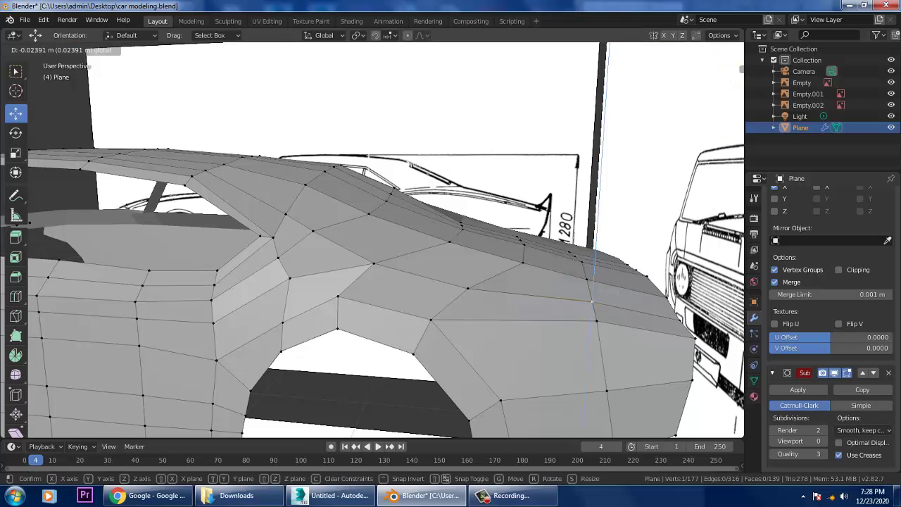
pyautogui.click(592, 301)
pyautogui.press('g')
pyautogui.press('z')
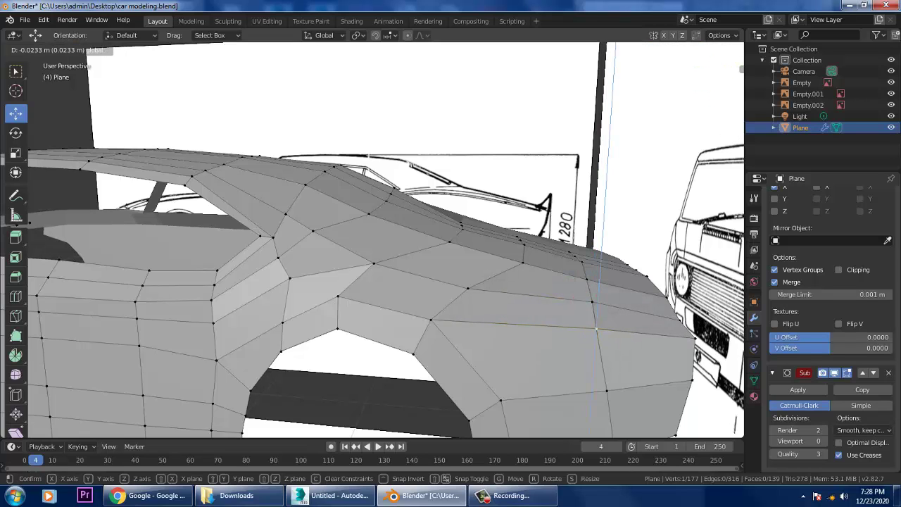
pyautogui.press('Return')
# Adjust the height of the rear-end vertex between the deck and quarter panel corners along Z.
pyautogui.moveTo(423, 282); pyautogui.dragTo(507, 271, button='middle')
pyautogui.press('g')
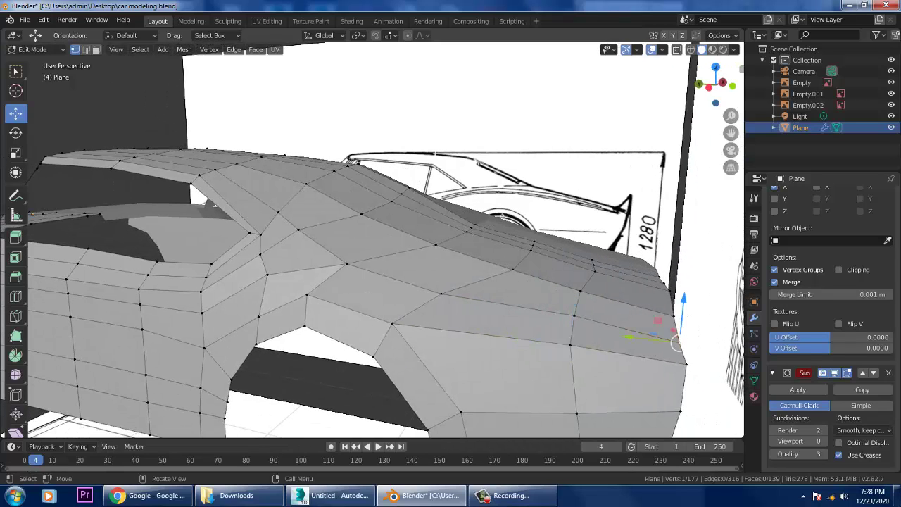
pyautogui.press('z')
pyautogui.press('Return')
# Check the reshaped rear quarter from several angles and save the car modeling file.
pyautogui.moveTo(423, 282); pyautogui.dragTo(380, 276, button='middle')
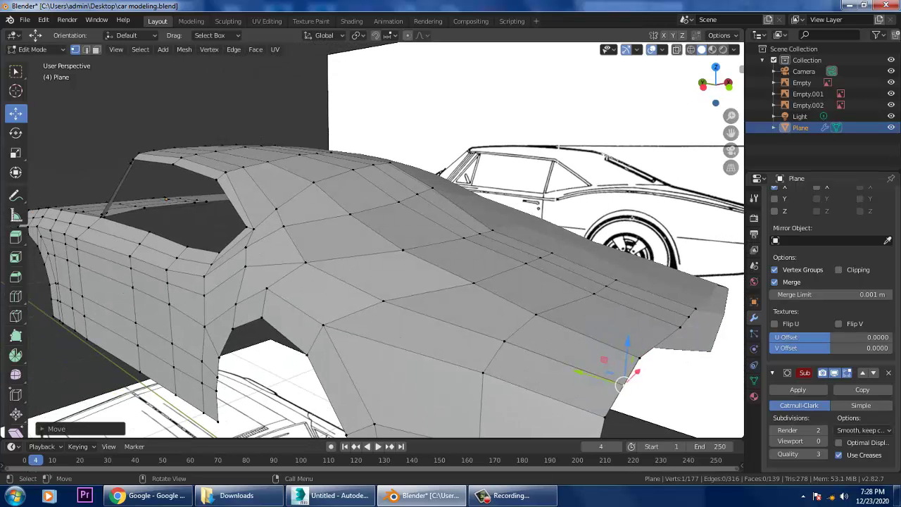
pyautogui.scroll(5, 381, 240)
pyautogui.moveTo(380, 240); pyautogui.dragTo(444, 229, button='middle')
pyautogui.scroll(-5, 381, 239)
pyautogui.moveTo(381, 239); pyautogui.dragTo(348, 224, button='middle')
pyautogui.hotkey('ctrl', 's')
pyautogui.moveTo(737, 340); pyautogui.dragTo(645, 271, button='middle')
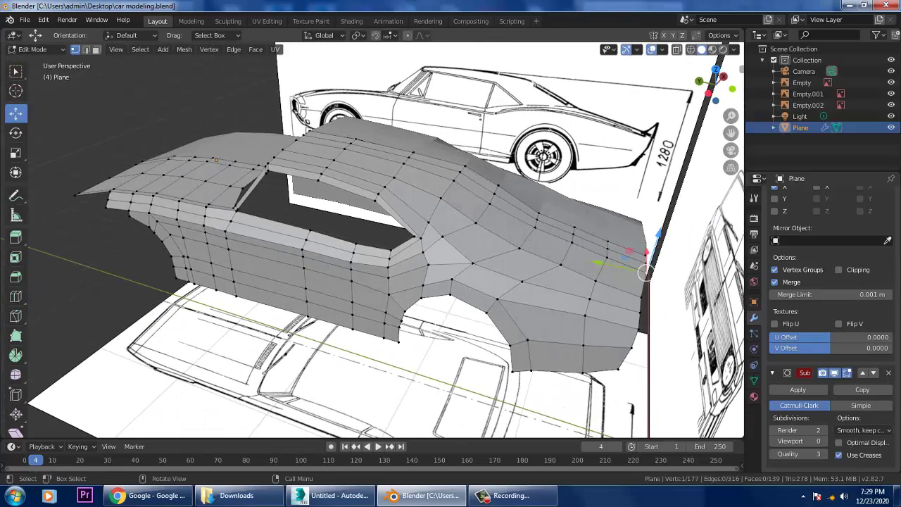
pyautogui.moveTo(644, 271); pyautogui.dragTo(604, 298, button='middle')
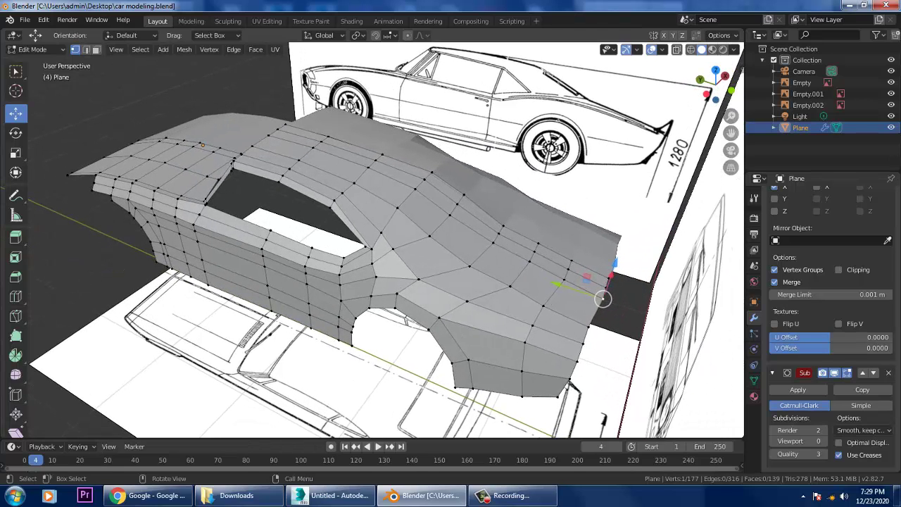